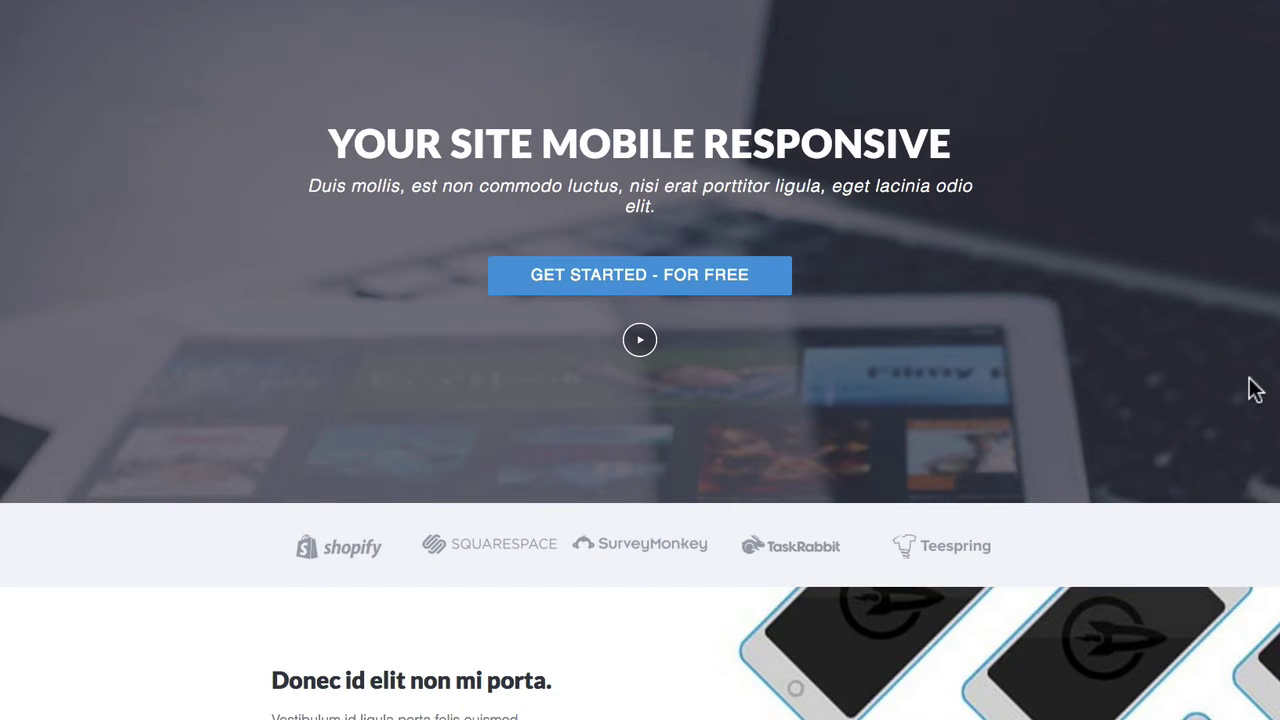
Examine how the background image behind the "Your Site Mobile Responsive" headline behaves while the page scrolls.
{"action": "scroll", "coordinate": [1255, 390], "scroll_direction": "down", "scroll_amount": 2}
{"action": "scroll", "coordinate": [1255, 390], "scroll_direction": "up", "scroll_amount": 2}
{"action": "scroll", "coordinate": [1255, 390], "scroll_direction": "down", "scroll_amount": 1}
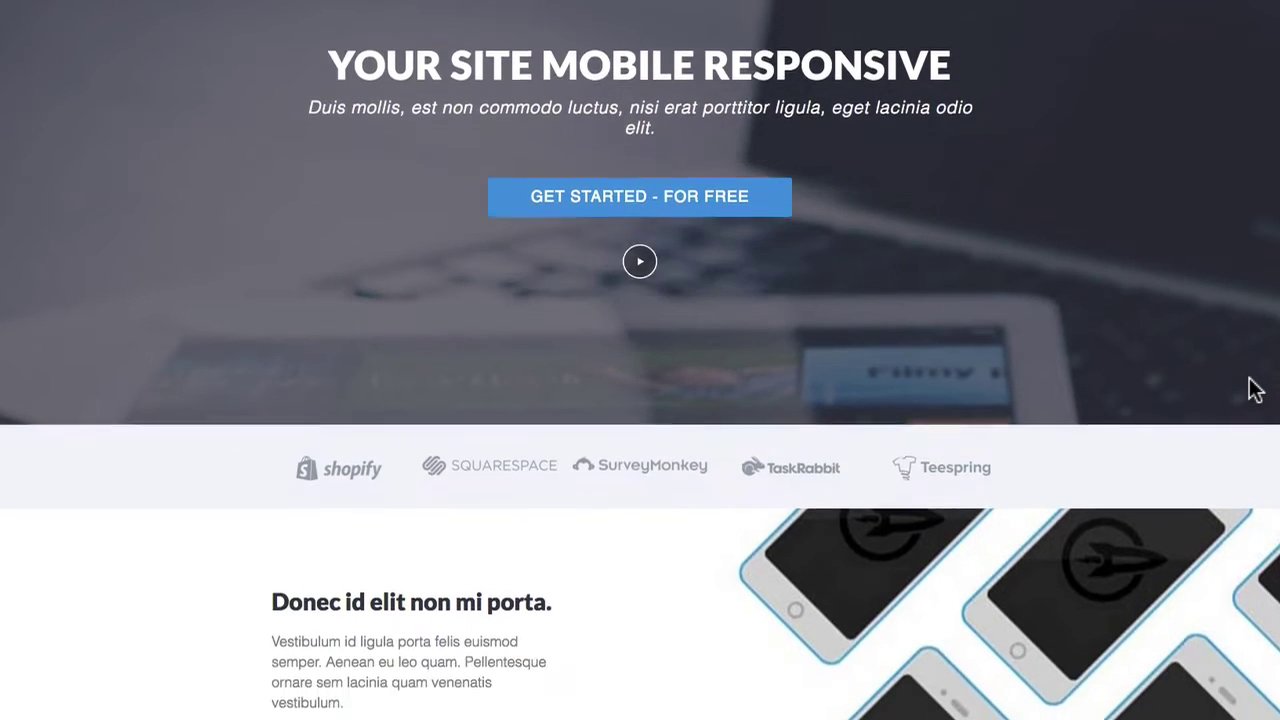
{"action": "scroll", "coordinate": [1255, 390], "scroll_direction": "down", "scroll_amount": 2}
{"action": "scroll", "coordinate": [1255, 390], "scroll_direction": "up", "scroll_amount": 3}
{"action": "scroll", "coordinate": [1255, 390], "scroll_direction": "down", "scroll_amount": 2}
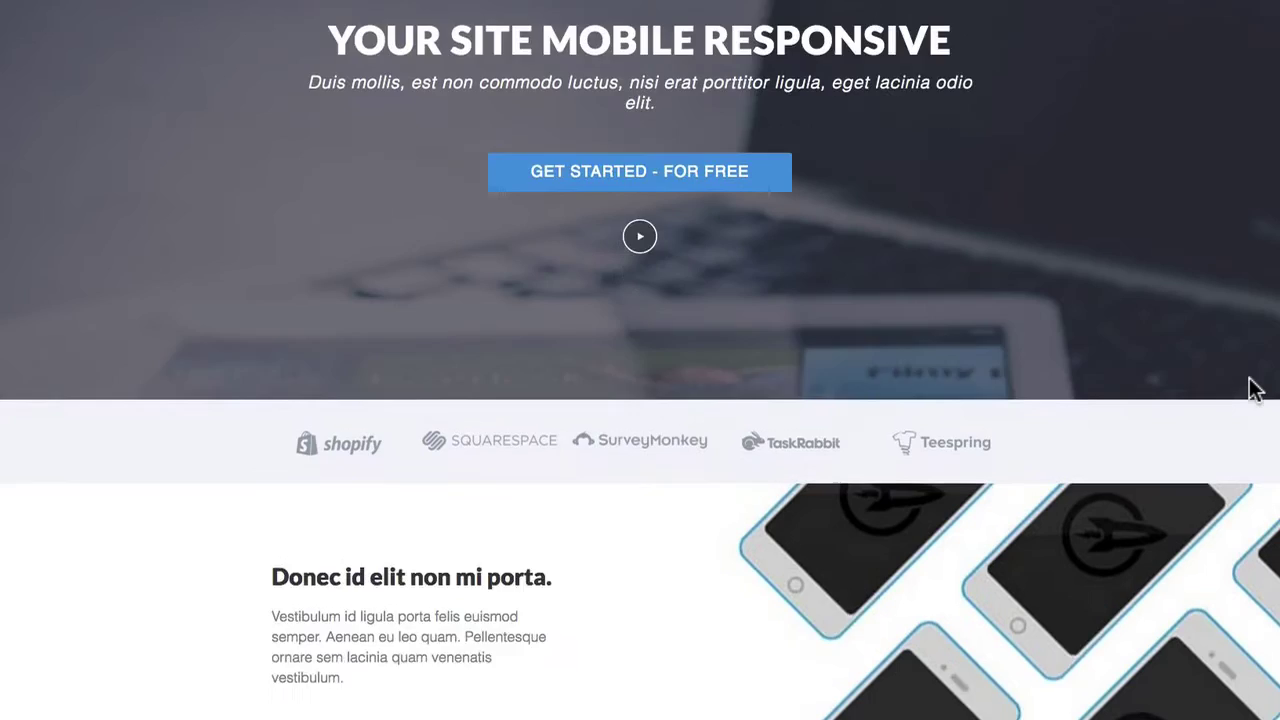
{"action": "scroll", "coordinate": [1255, 390], "scroll_direction": "down", "scroll_amount": 1}
{"action": "scroll", "coordinate": [1255, 390], "scroll_direction": "up", "scroll_amount": 2}
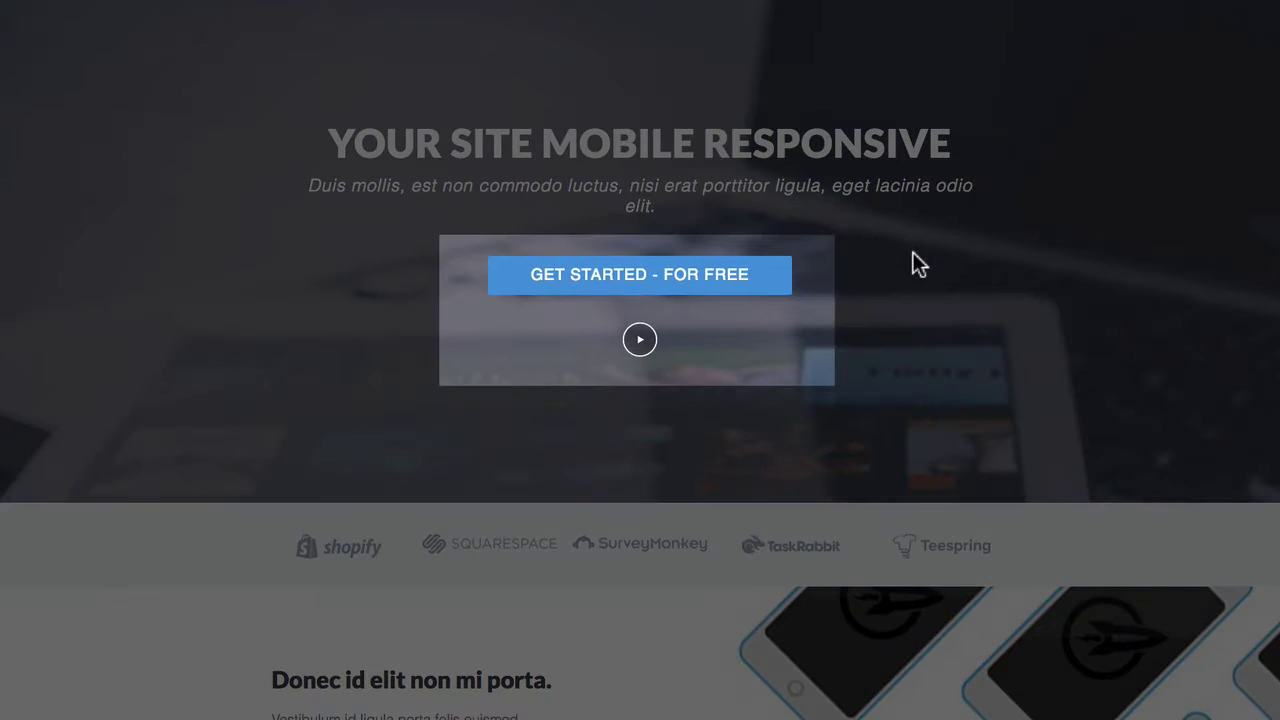
View the hero section's "Get Started - For Free" opt-in form and its video popup, closing each one.
{"action": "left_click", "coordinate": [643, 280]}
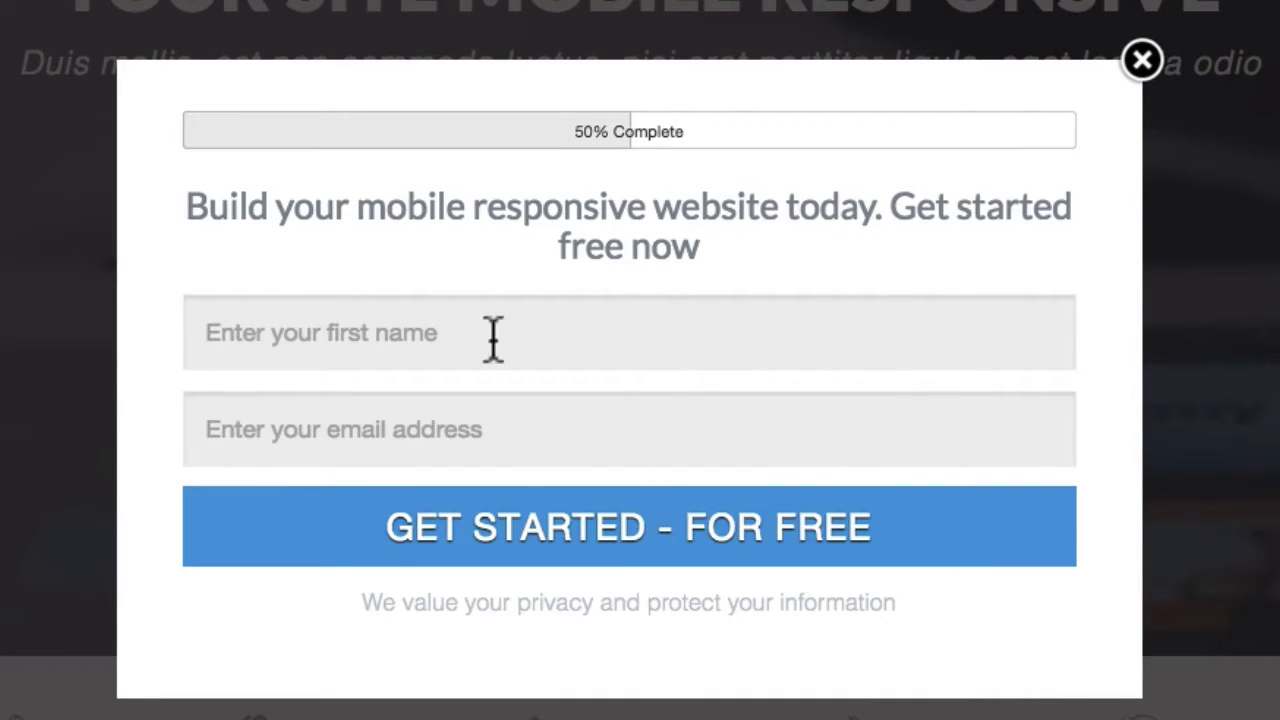
{"action": "left_click", "coordinate": [1142, 62]}
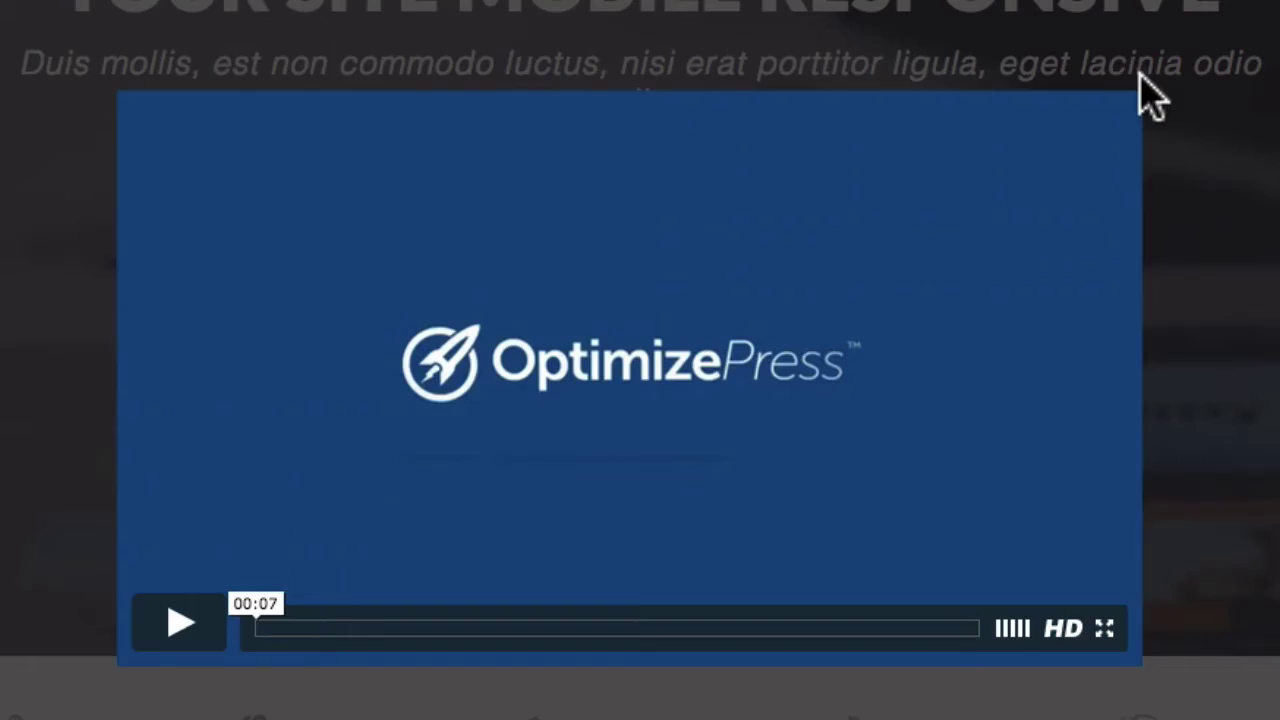
{"action": "left_click", "coordinate": [1142, 93]}
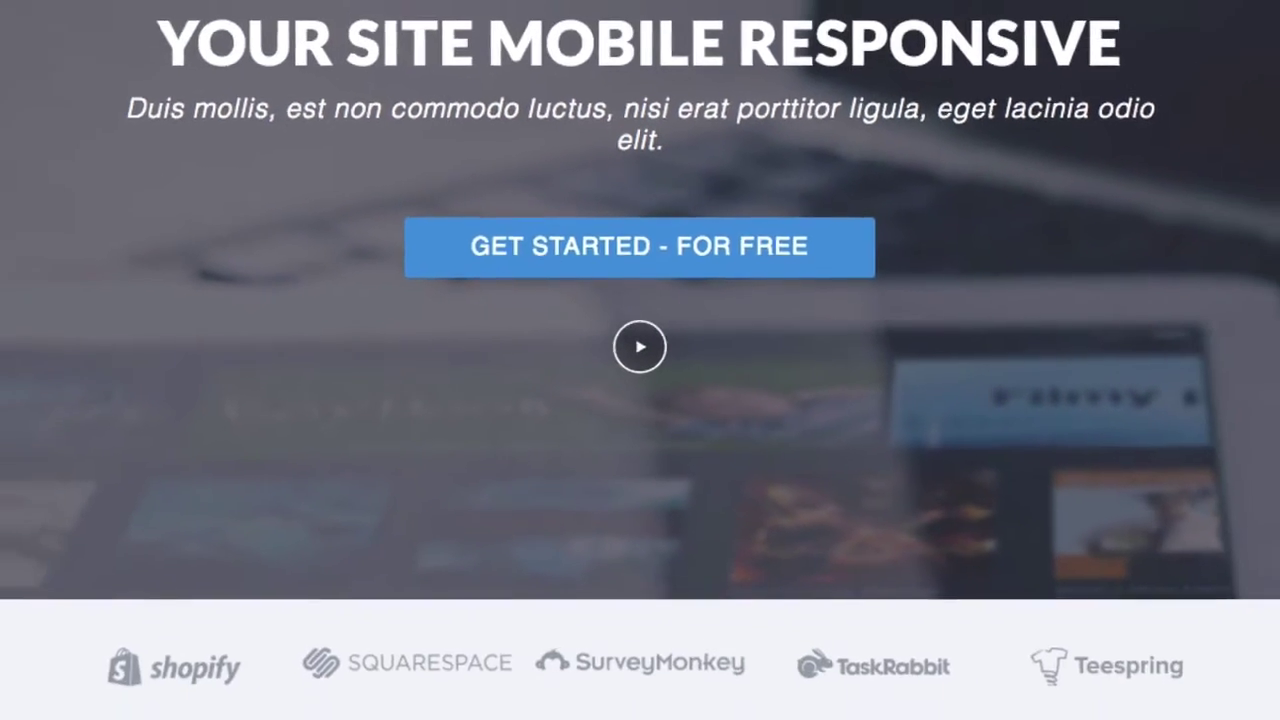
Examine the company logo strip and the first feature section with the phones background image.
{"action": "scroll", "coordinate": [1222, 278], "scroll_direction": "down", "scroll_amount": 3}
{"action": "scroll", "coordinate": [1205, 293], "scroll_direction": "down", "scroll_amount": 2}
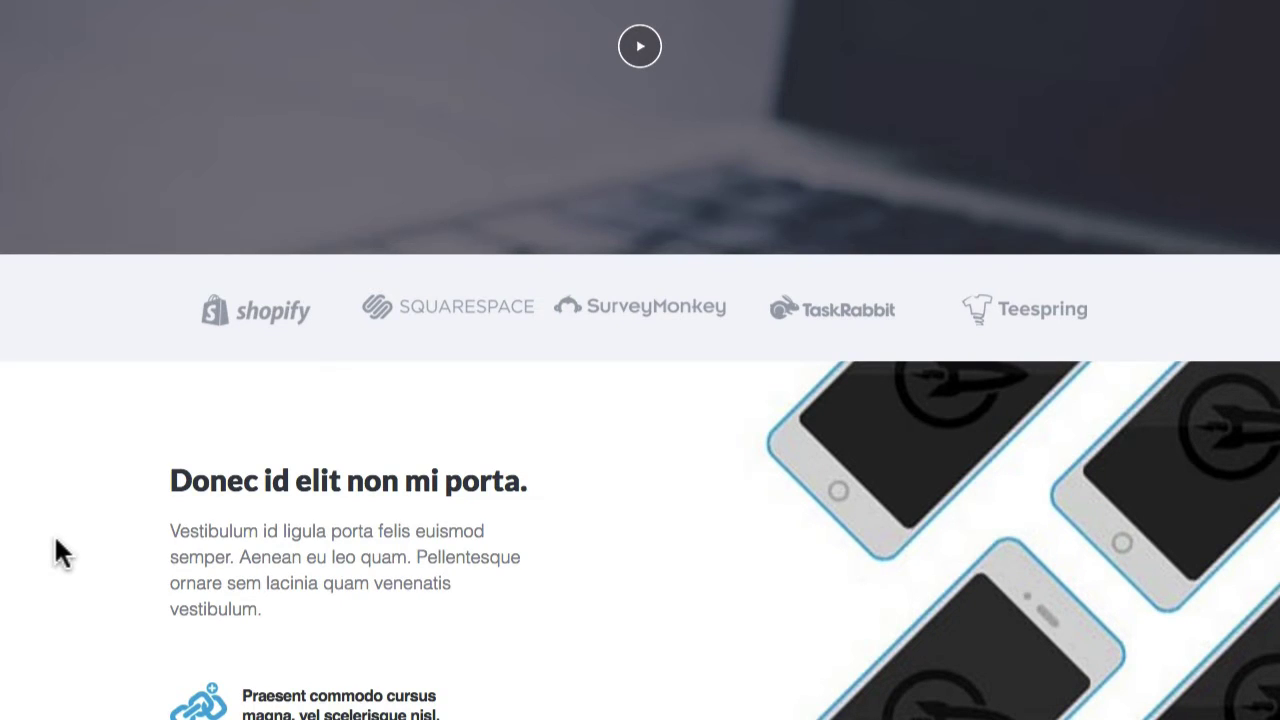
{"action": "scroll", "coordinate": [55, 540], "scroll_direction": "down", "scroll_amount": 3}
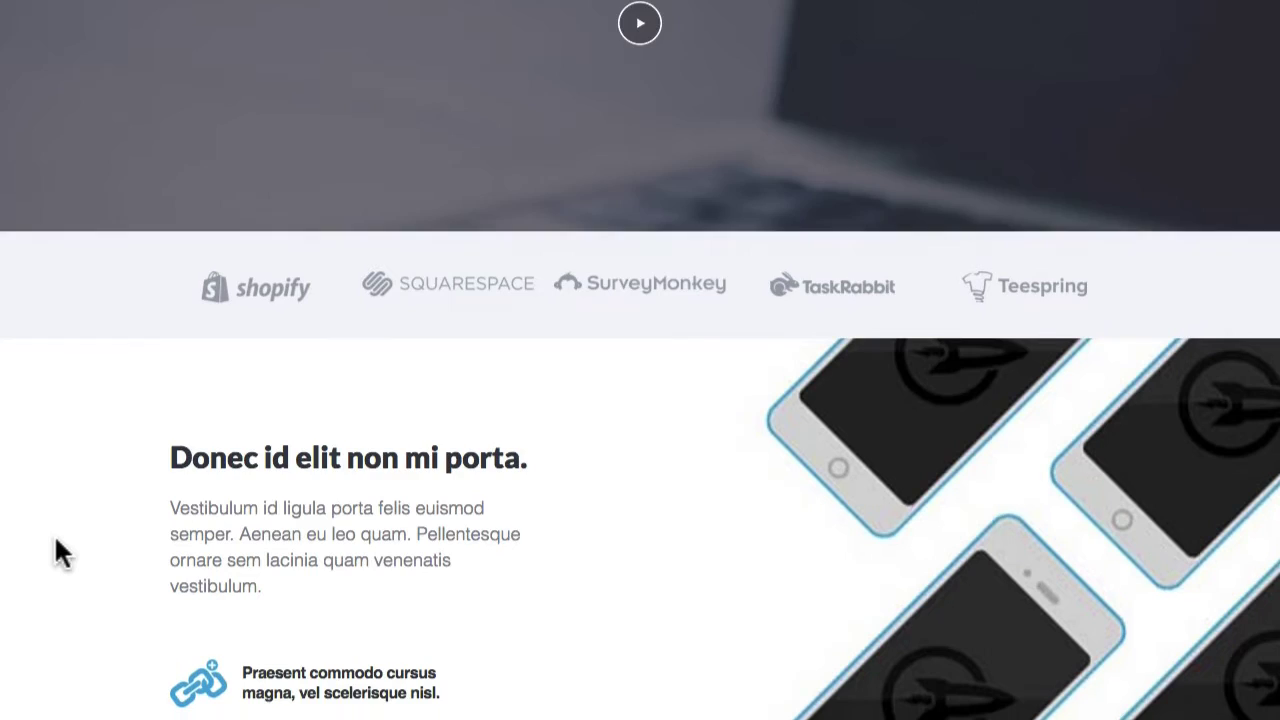
{"action": "scroll", "coordinate": [54, 534], "scroll_direction": "down", "scroll_amount": 3}
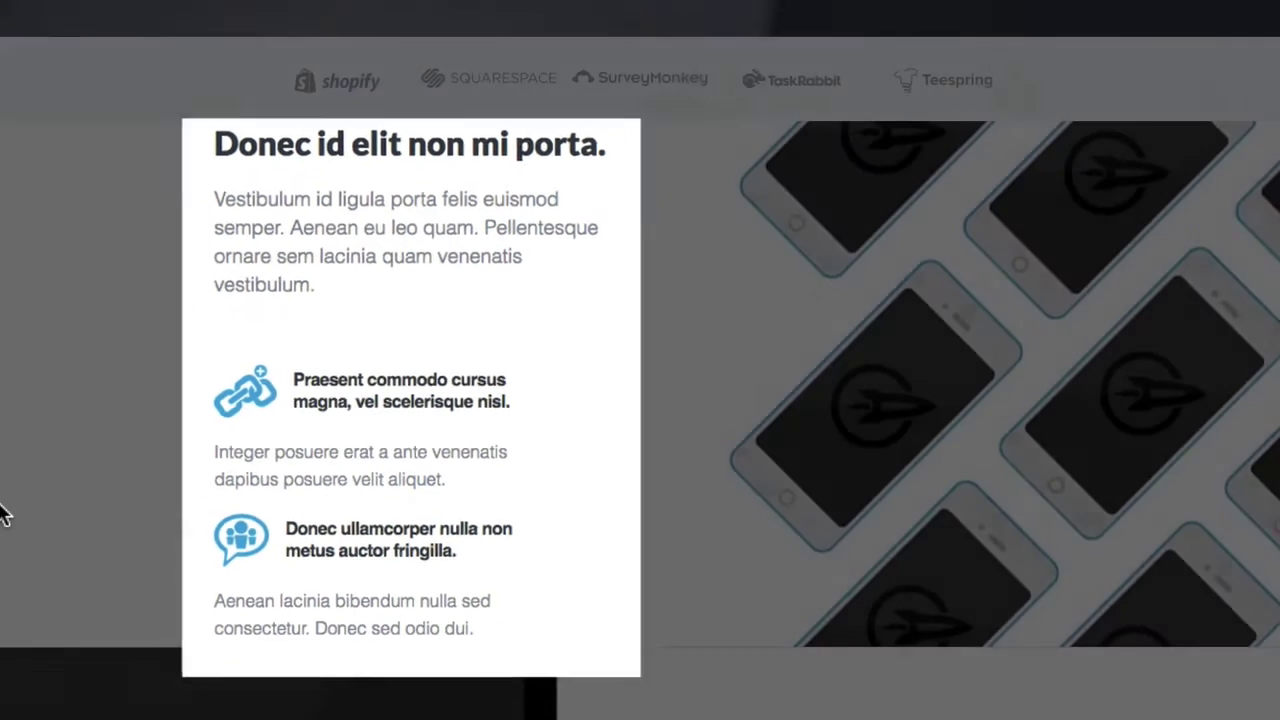
{"action": "scroll", "coordinate": [612, 195], "scroll_direction": "down", "scroll_amount": 5}
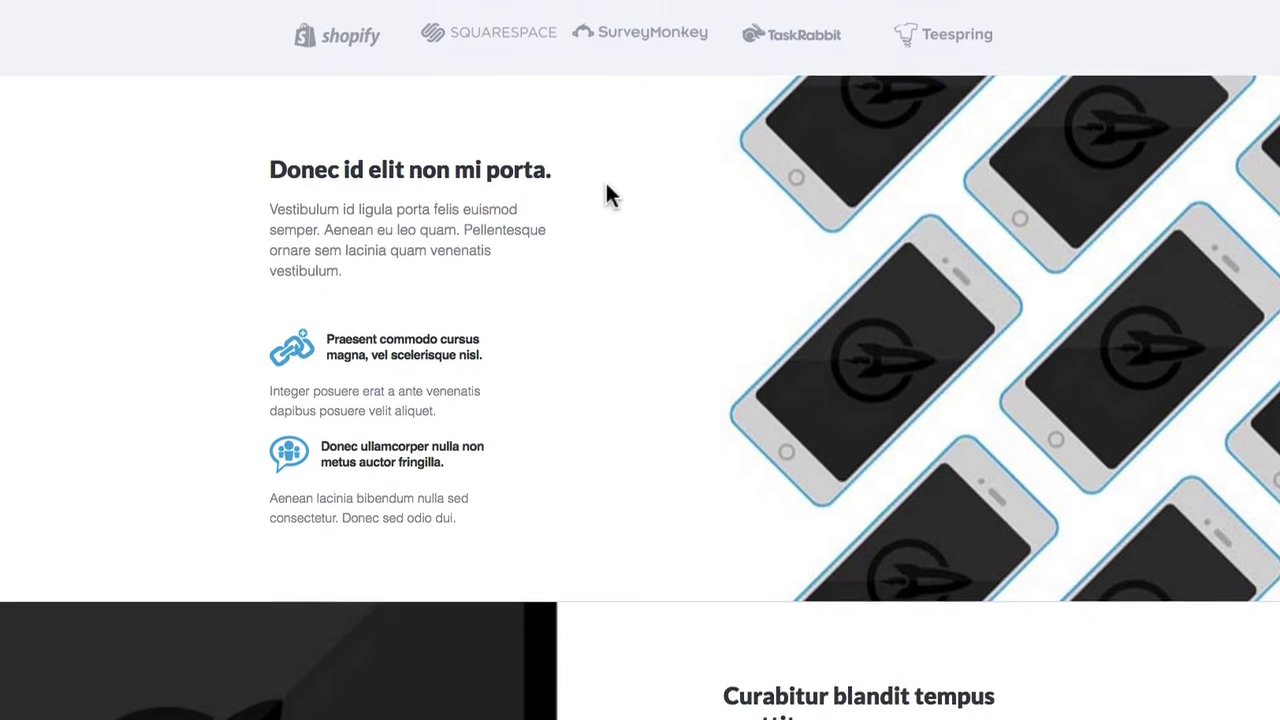
{"action": "scroll", "coordinate": [612, 195], "scroll_direction": "down", "scroll_amount": 1}
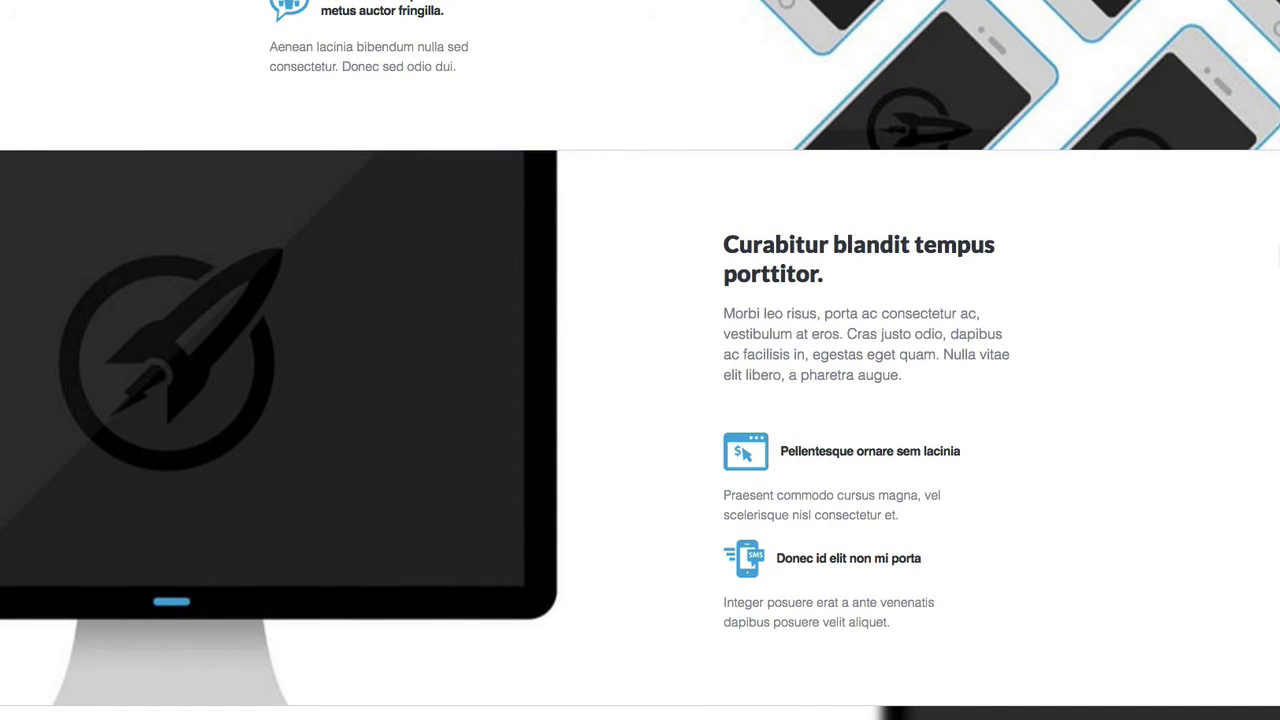
Examine the remaining feature sections with alternating text and device images, down to the testimonial.
{"action": "scroll", "coordinate": [640, 360], "scroll_direction": "down", "scroll_amount": 4}
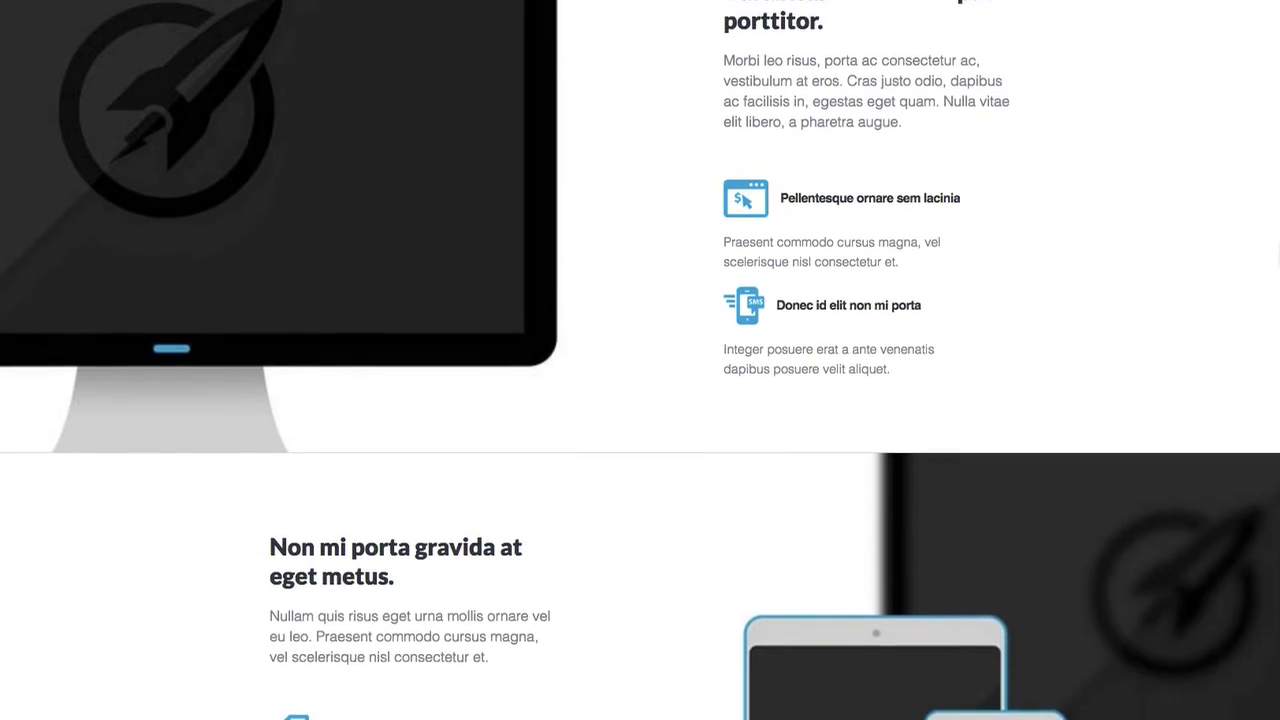
{"action": "scroll", "coordinate": [640, 360], "scroll_direction": "down", "scroll_amount": 2}
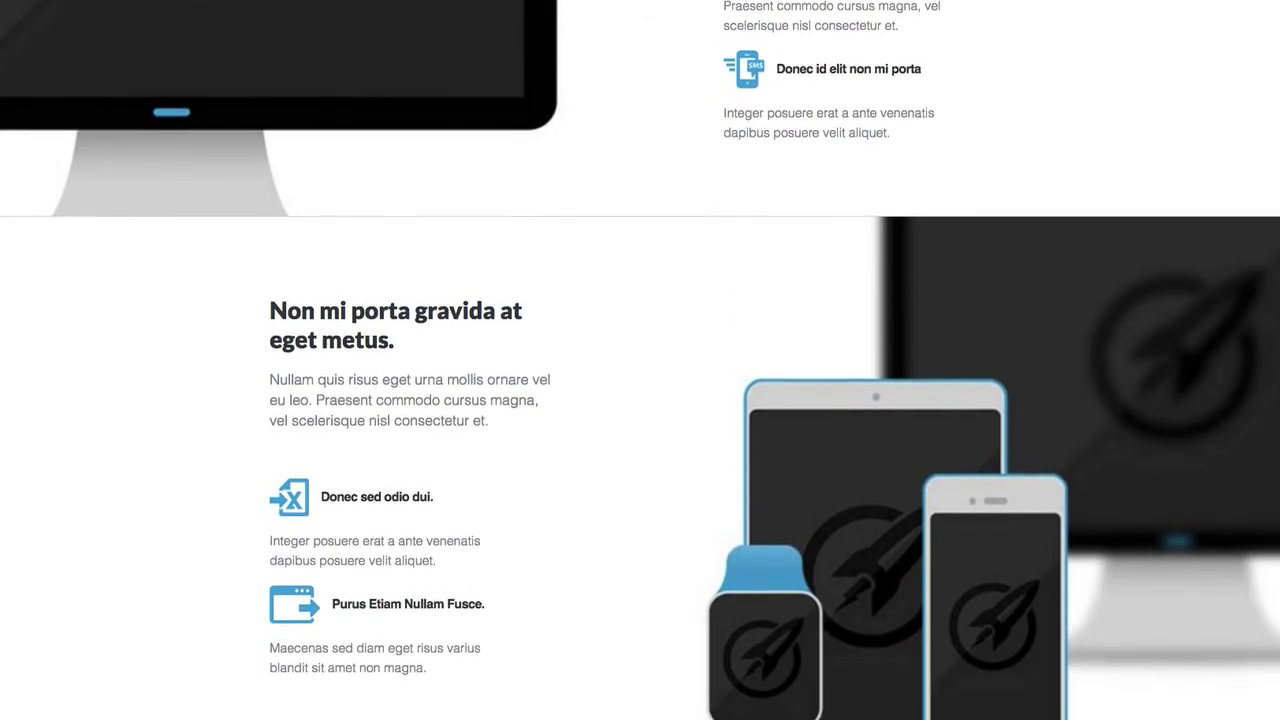
{"action": "scroll", "coordinate": [640, 360], "scroll_direction": "down", "scroll_amount": 2}
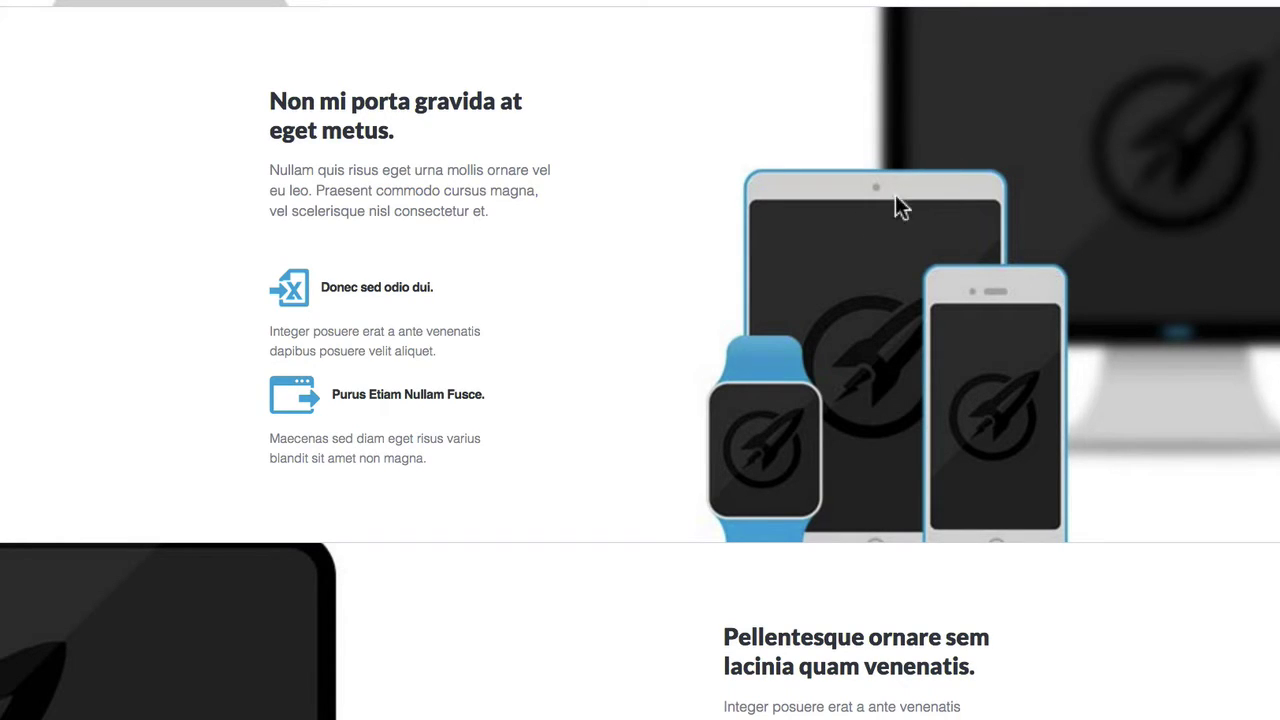
{"action": "scroll", "coordinate": [957, 184], "scroll_direction": "down", "scroll_amount": 2}
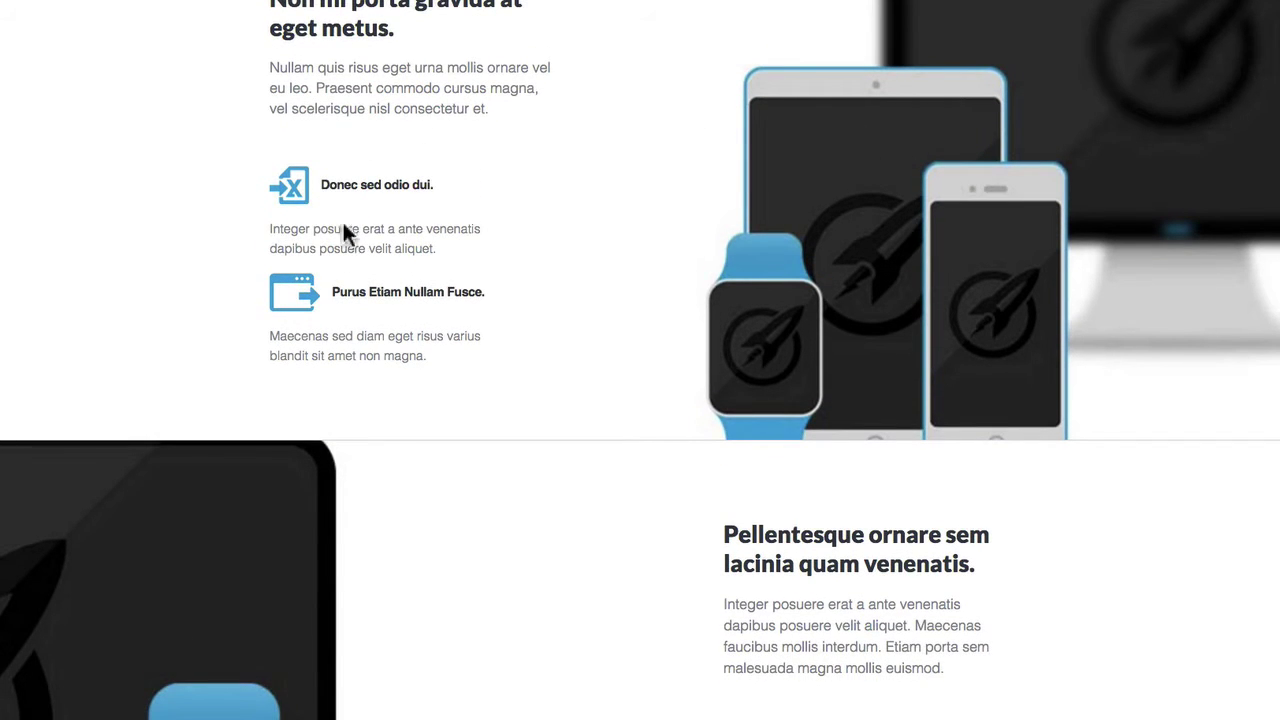
{"action": "scroll", "coordinate": [331, 428], "scroll_direction": "down", "scroll_amount": 4}
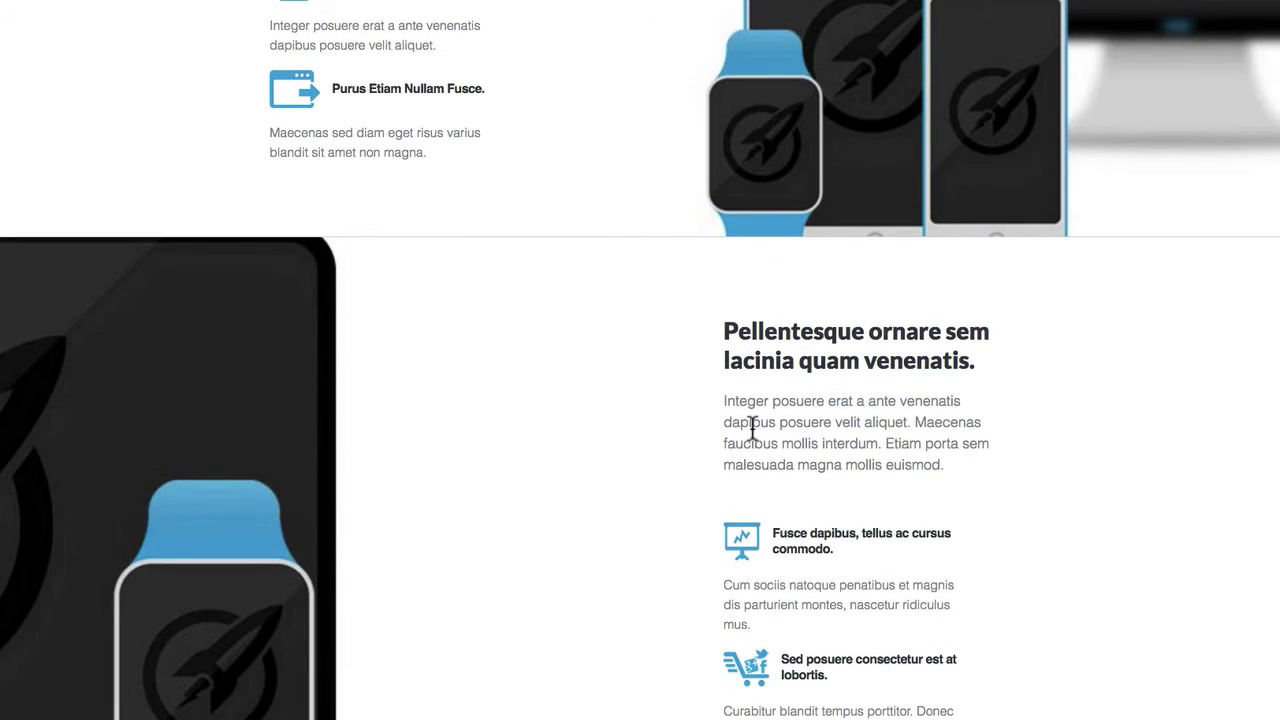
{"action": "scroll", "coordinate": [700, 425], "scroll_direction": "down", "scroll_amount": 3}
{"action": "scroll", "coordinate": [803, 266], "scroll_direction": "down", "scroll_amount": 6}
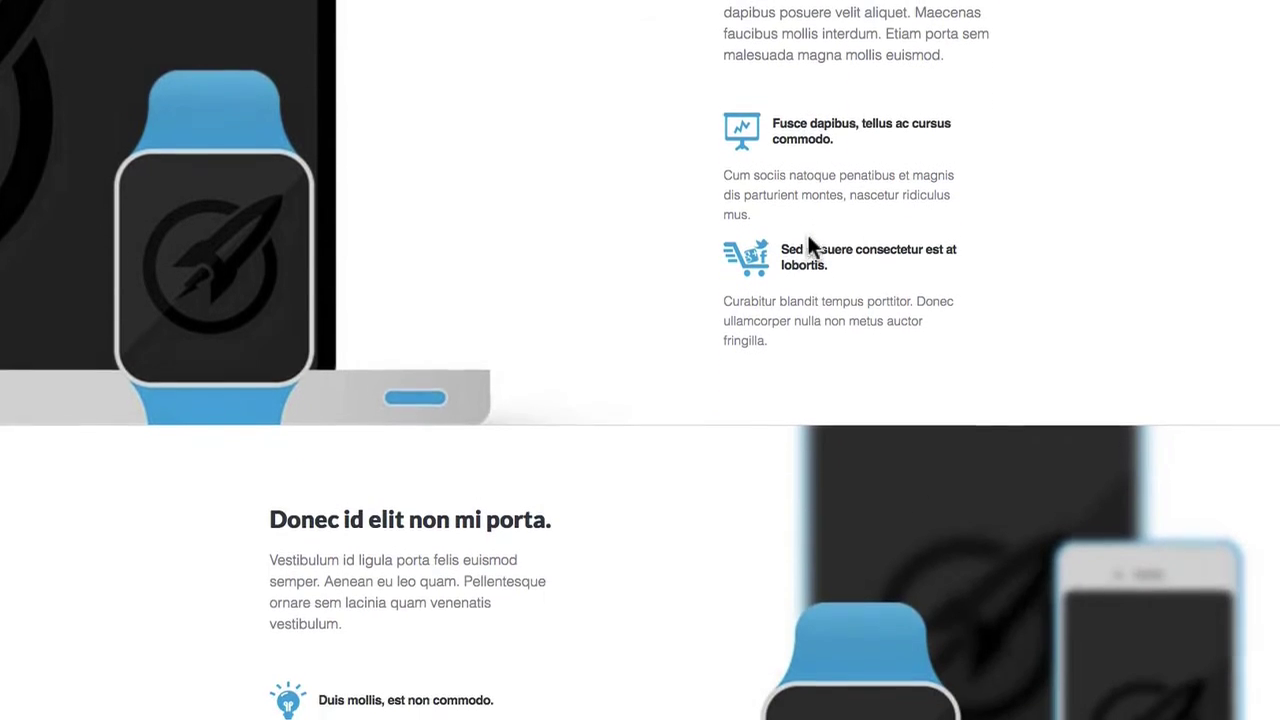
{"action": "scroll", "coordinate": [808, 240], "scroll_direction": "down", "scroll_amount": 5}
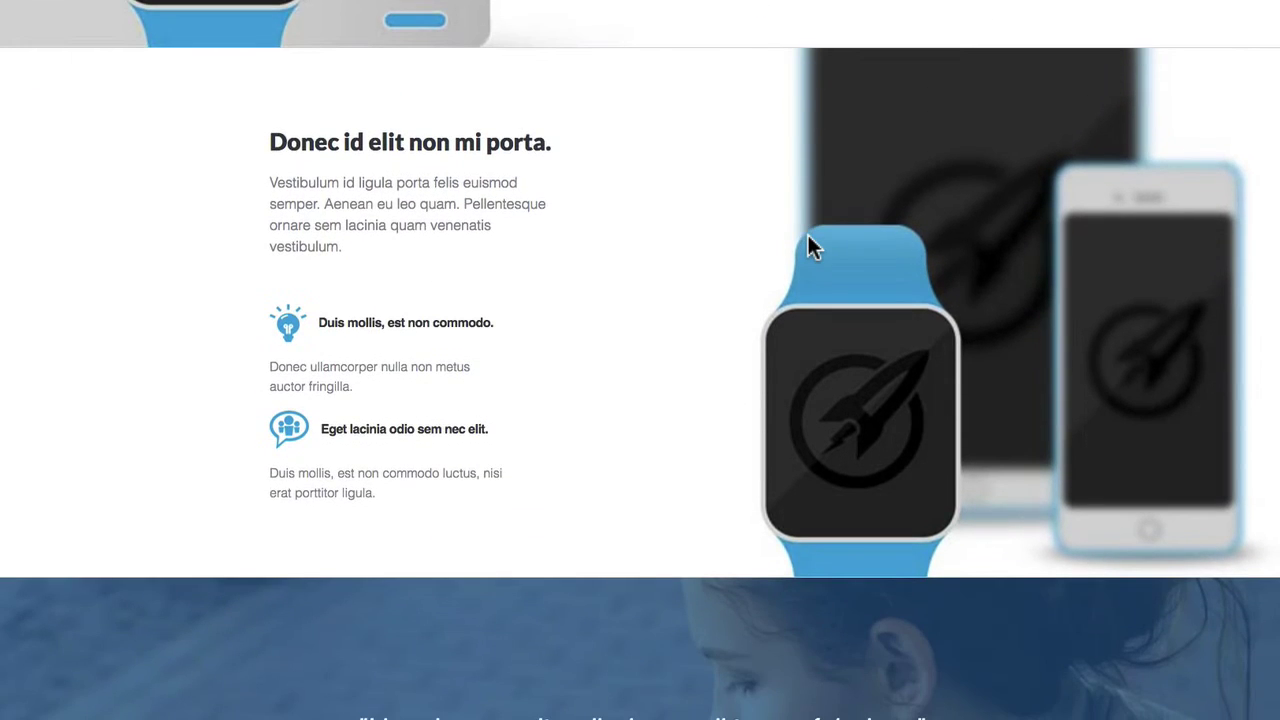
{"action": "scroll", "coordinate": [810, 242], "scroll_direction": "down", "scroll_amount": 1}
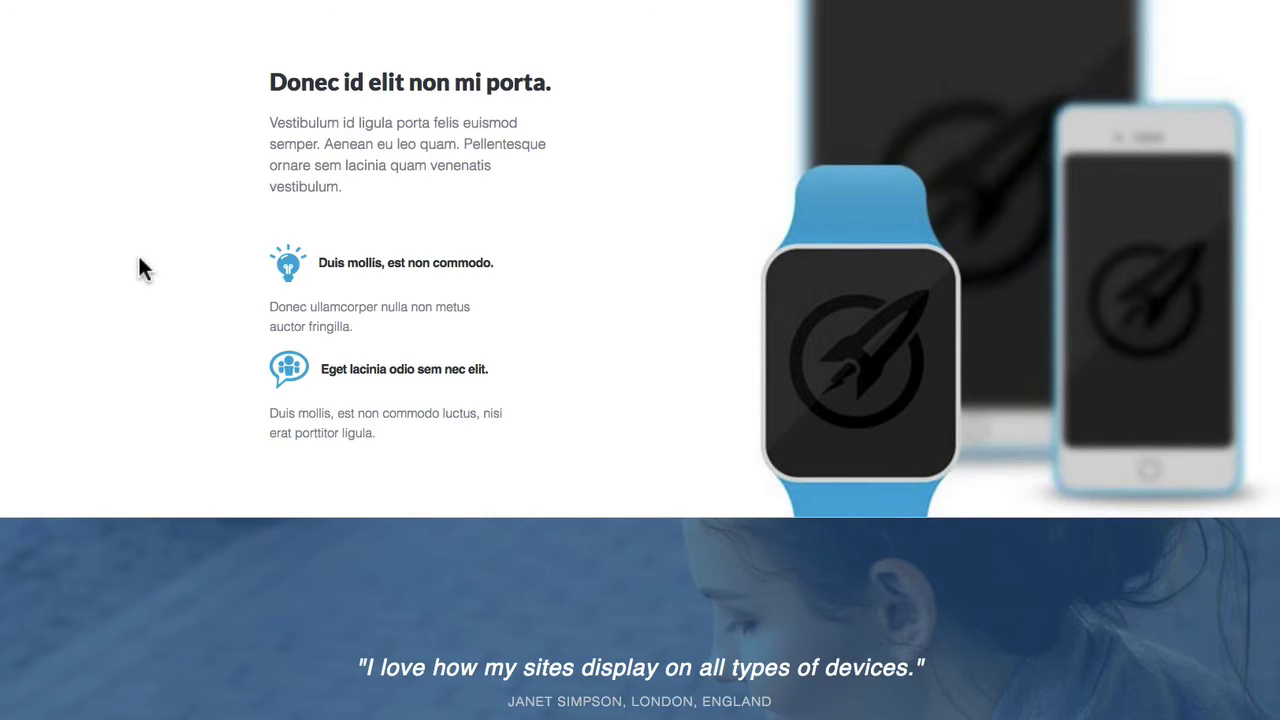
View the testimonial section and its video popup, and close the popup.
{"action": "scroll", "coordinate": [140, 268], "scroll_direction": "down", "scroll_amount": 1}
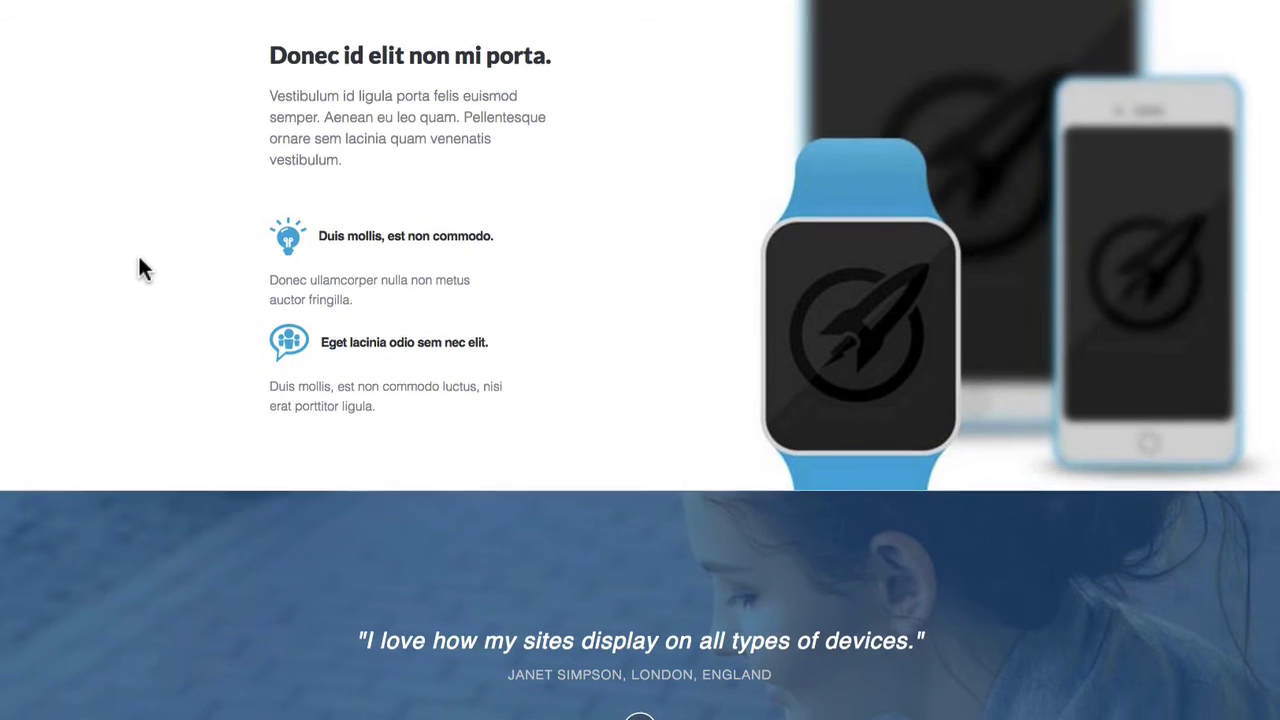
{"action": "scroll", "coordinate": [140, 258], "scroll_direction": "down", "scroll_amount": 3}
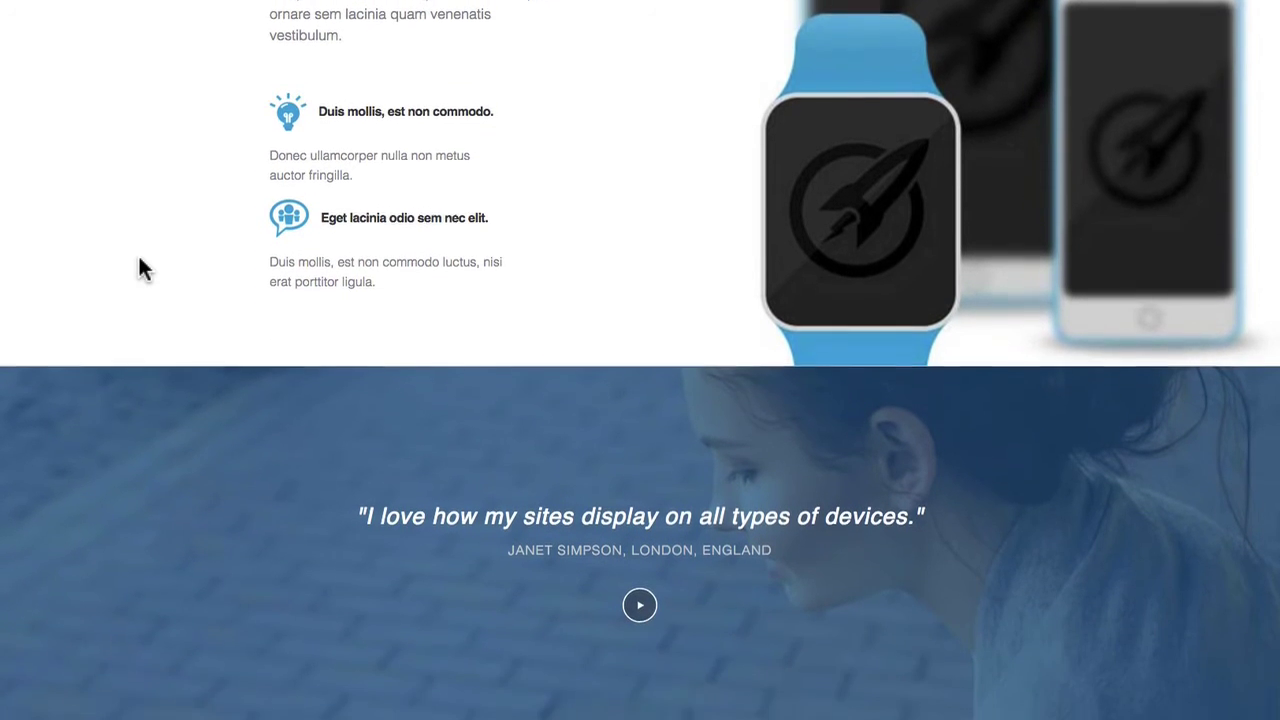
{"action": "scroll", "coordinate": [140, 268], "scroll_direction": "down", "scroll_amount": 3}
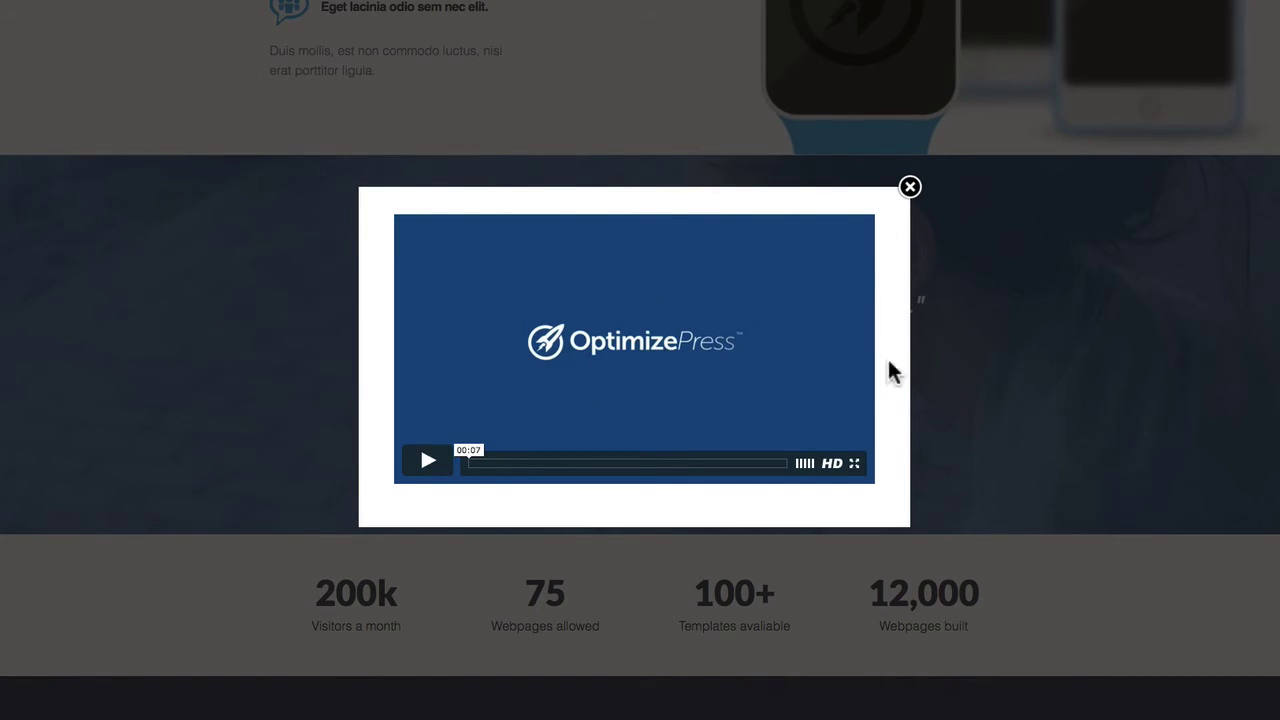
{"action": "left_click", "coordinate": [911, 189]}
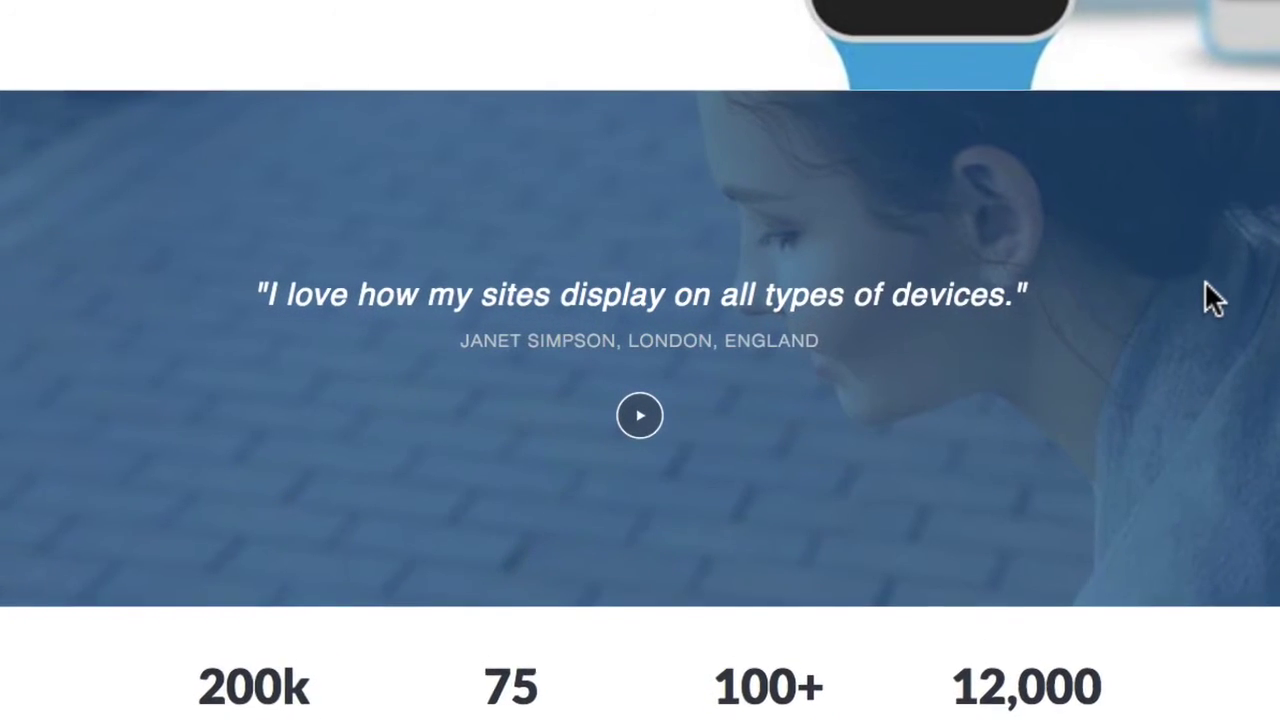
Review the statistics row and the closing call to action, viewing and closing its opt-in form.
{"action": "scroll", "coordinate": [1211, 297], "scroll_direction": "down", "scroll_amount": 3}
{"action": "scroll", "coordinate": [1206, 297], "scroll_direction": "down", "scroll_amount": 2}
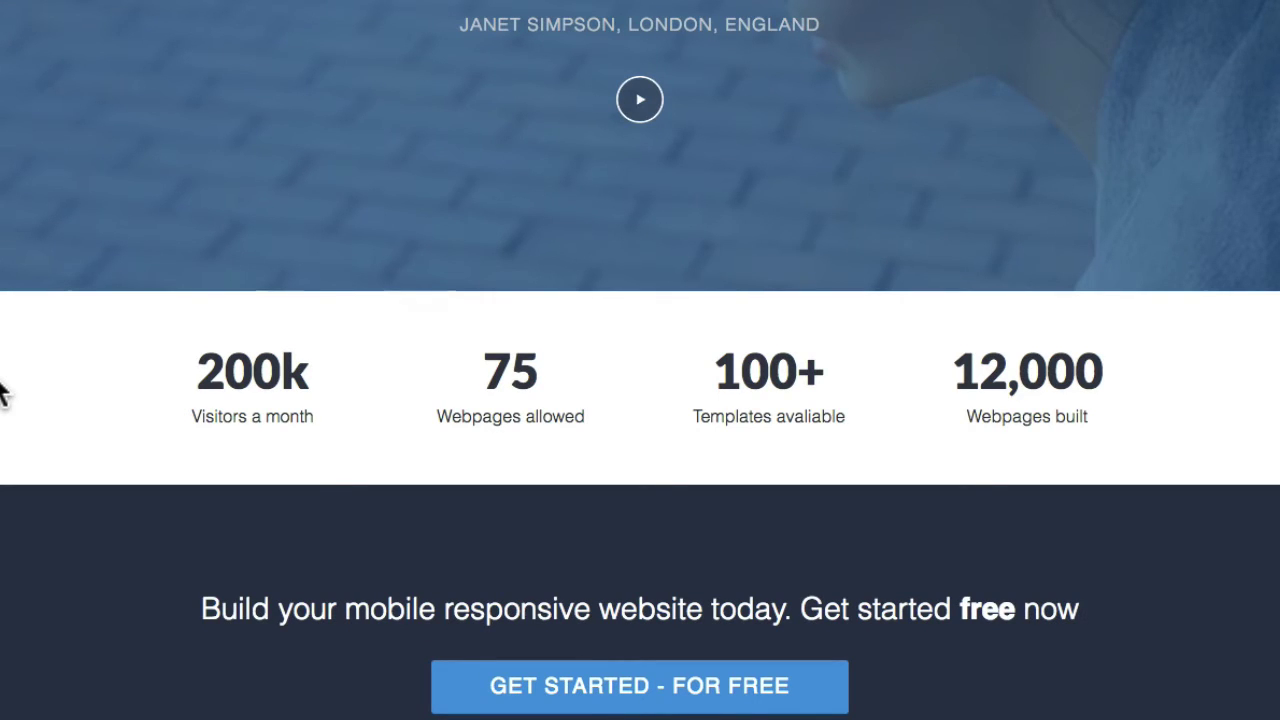
{"action": "scroll", "coordinate": [0, 393], "scroll_direction": "down", "scroll_amount": 2}
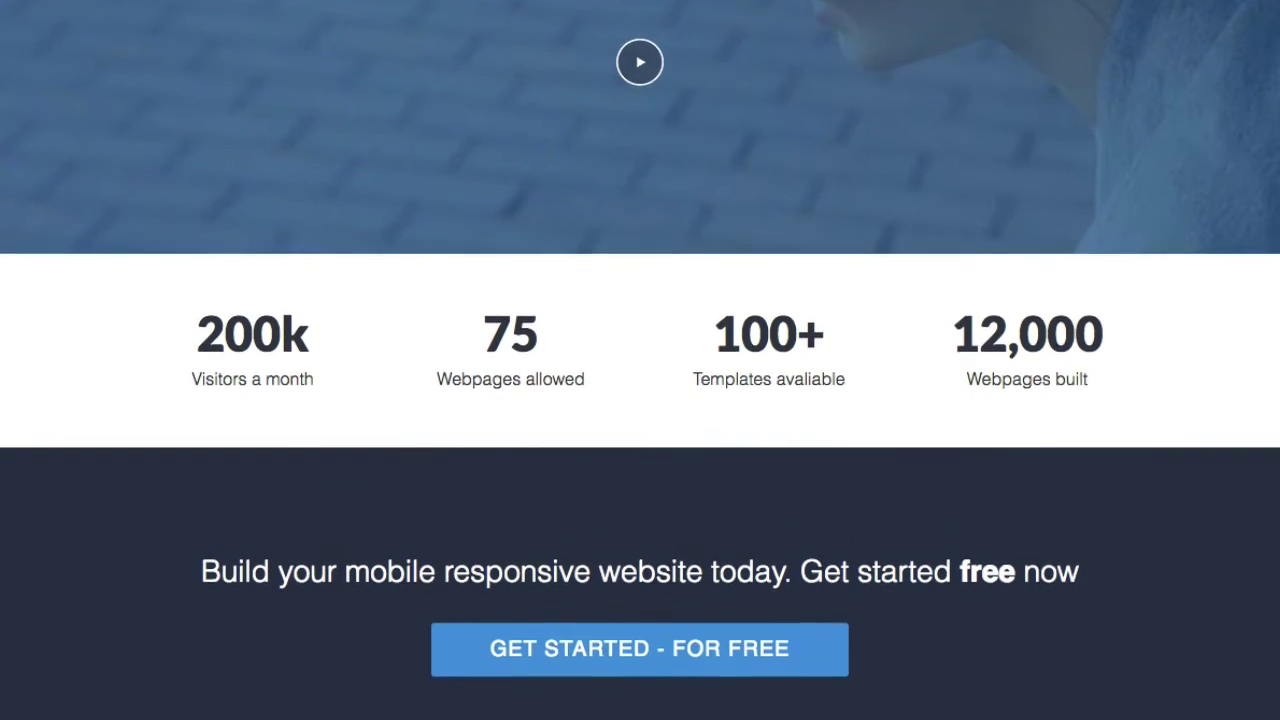
{"action": "scroll", "coordinate": [366, 543], "scroll_direction": "down", "scroll_amount": 5}
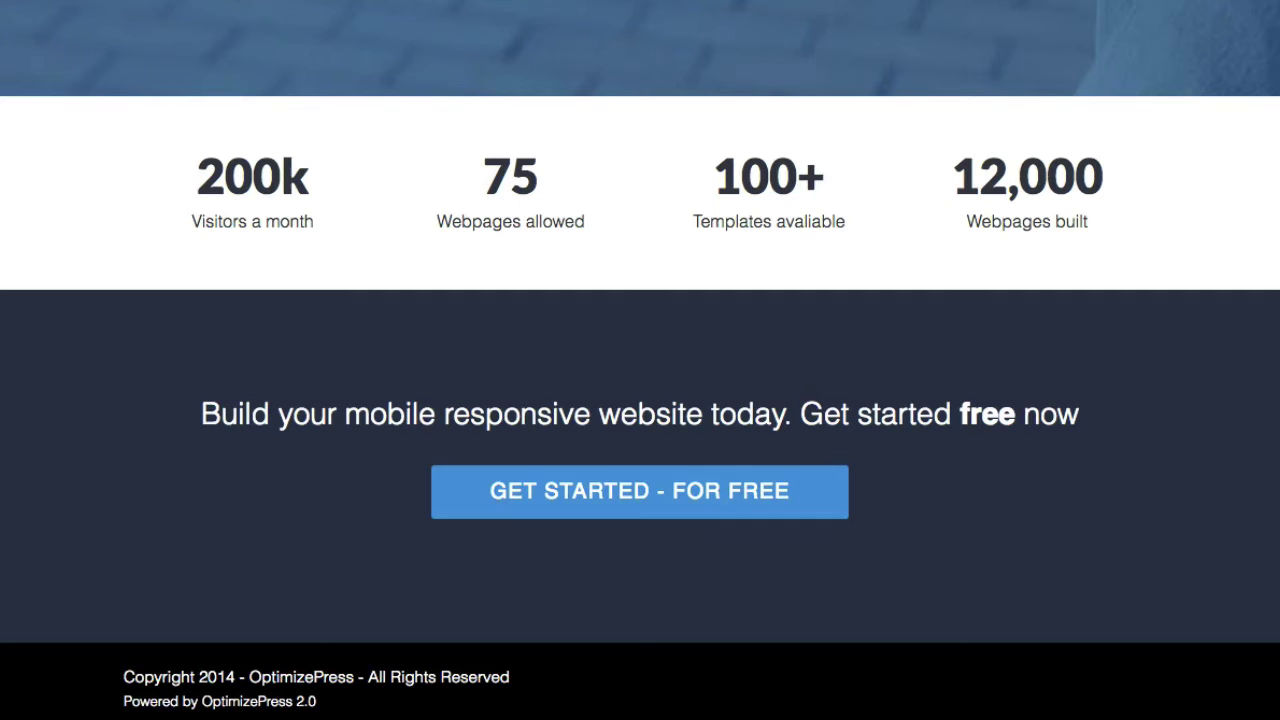
{"action": "left_click", "coordinate": [750, 495]}
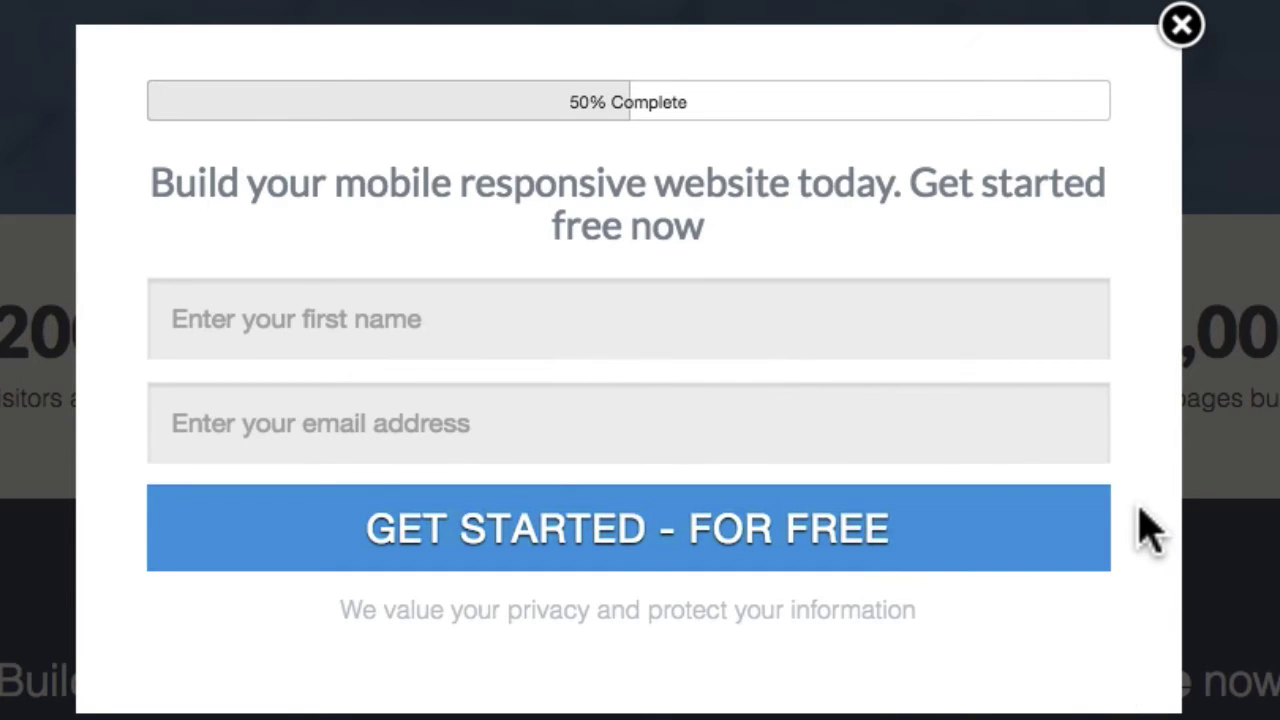
{"action": "left_click", "coordinate": [1181, 30]}
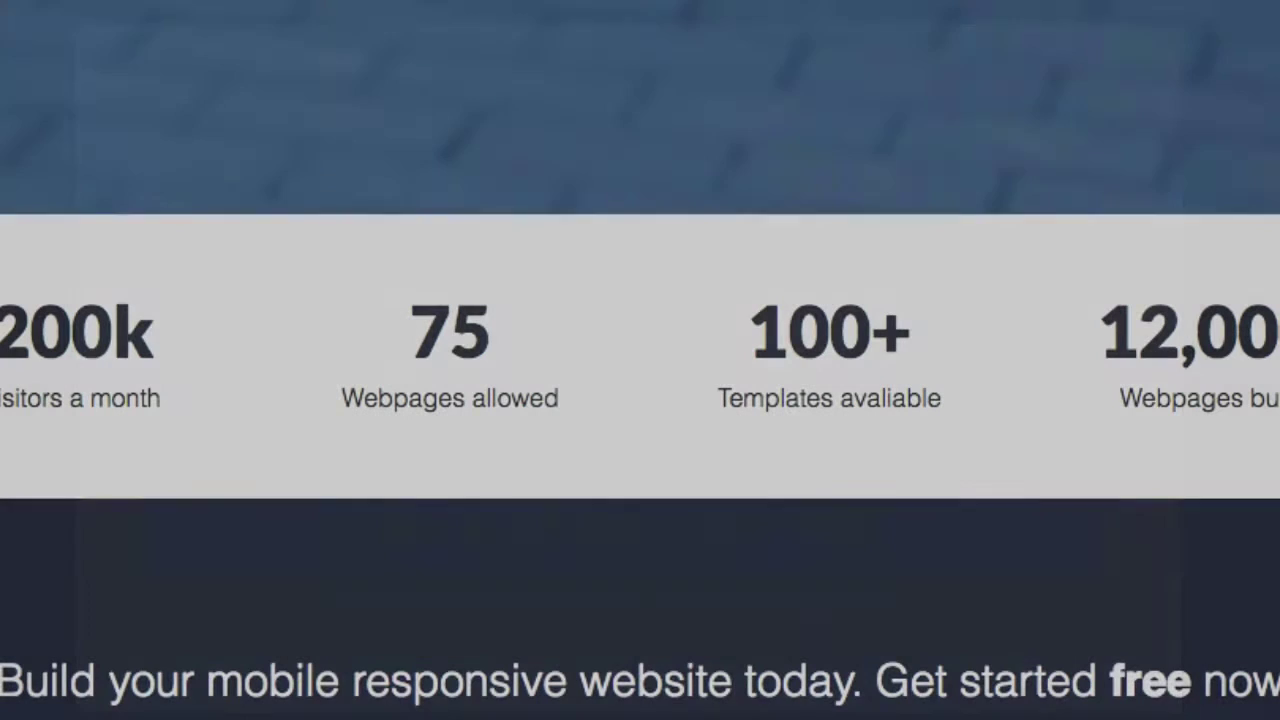
Return to the upper part of the page and open it in the Live Editor.
{"action": "scroll", "coordinate": [640, 360], "scroll_direction": "up", "scroll_amount": 15}
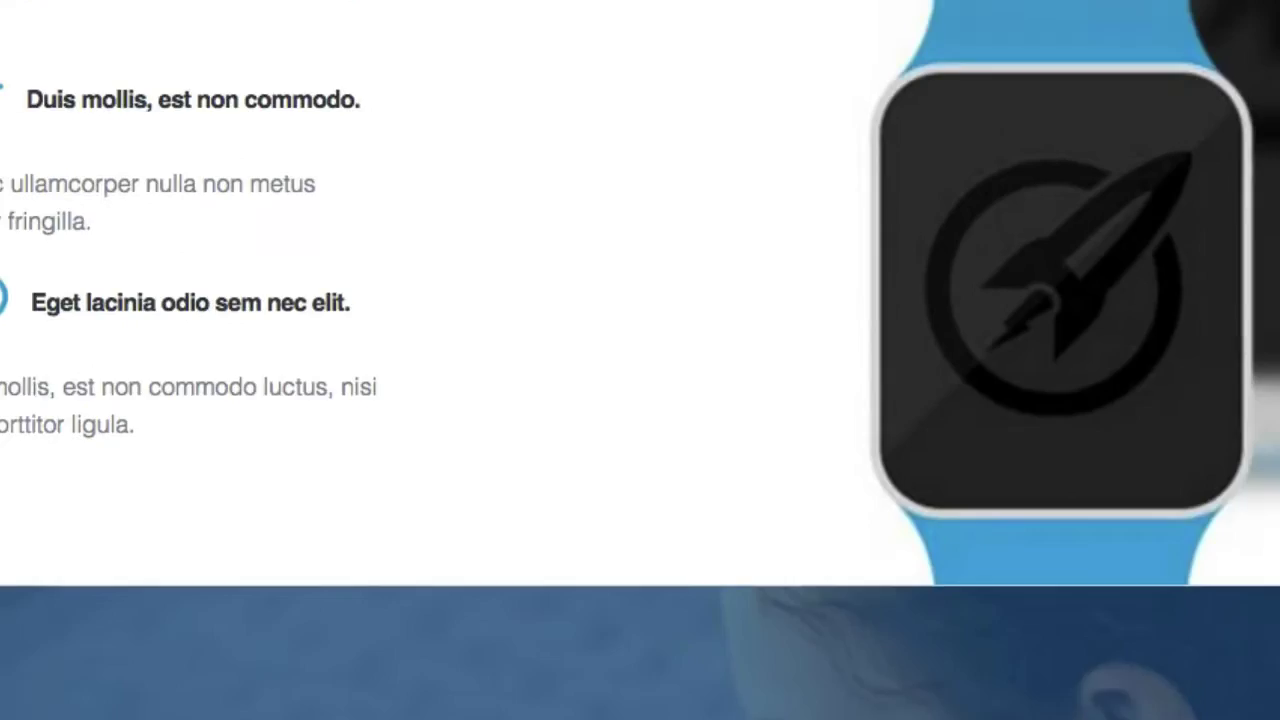
{"action": "scroll", "coordinate": [1201, 466], "scroll_direction": "up", "scroll_amount": 10}
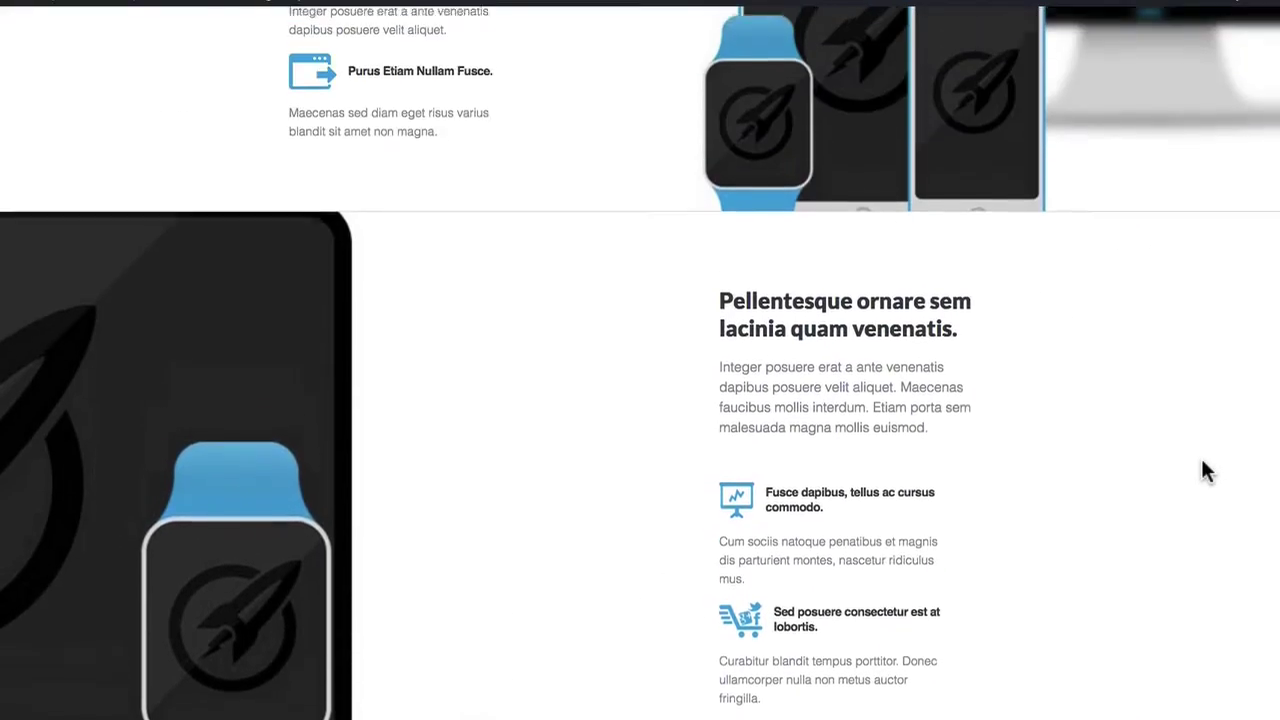
{"action": "scroll", "coordinate": [1201, 466], "scroll_direction": "up", "scroll_amount": 10}
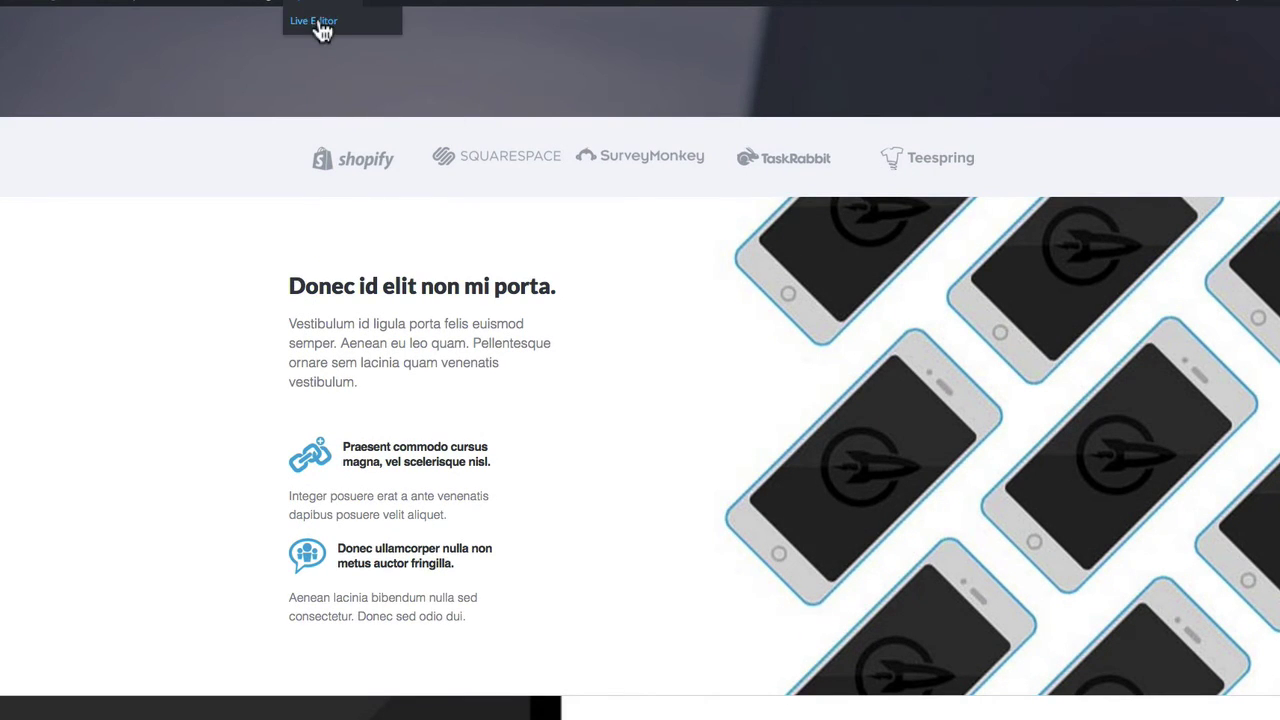
{"action": "left_click", "coordinate": [318, 20]}
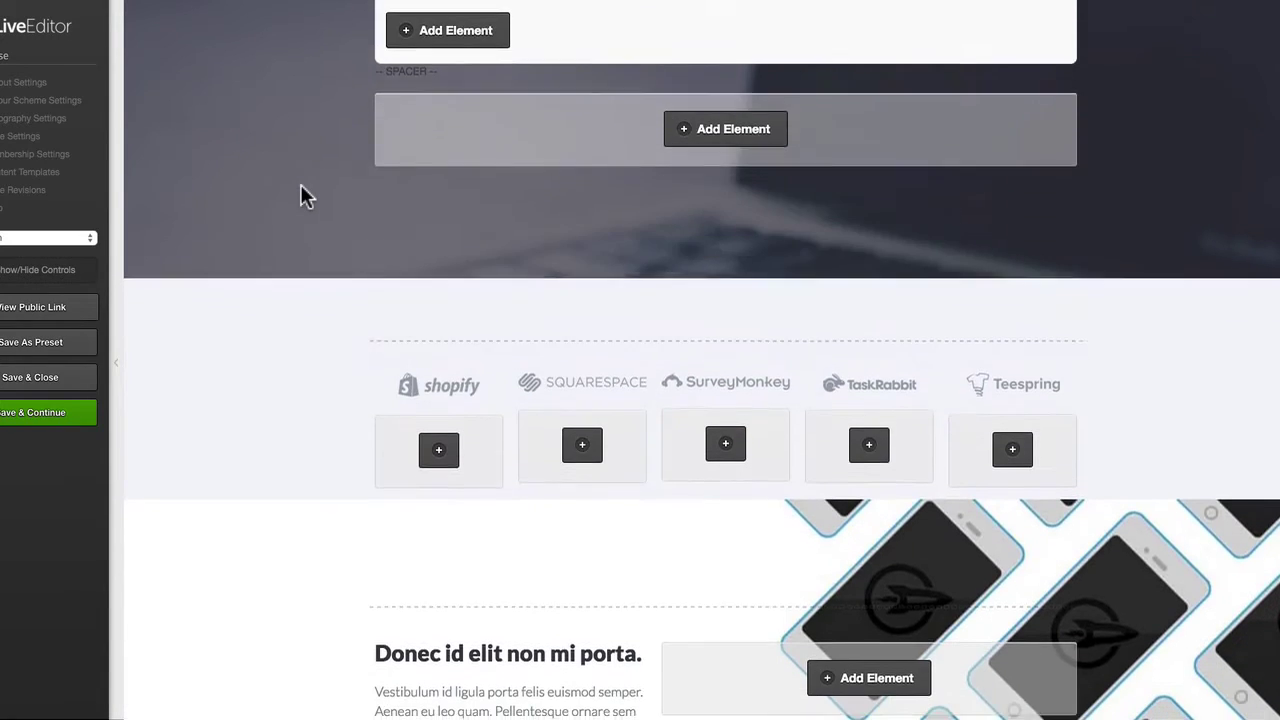
Open the settings of the first feature row with the phones background and review its background image options.
{"action": "scroll", "coordinate": [830, 390], "scroll_direction": "down", "scroll_amount": 4}
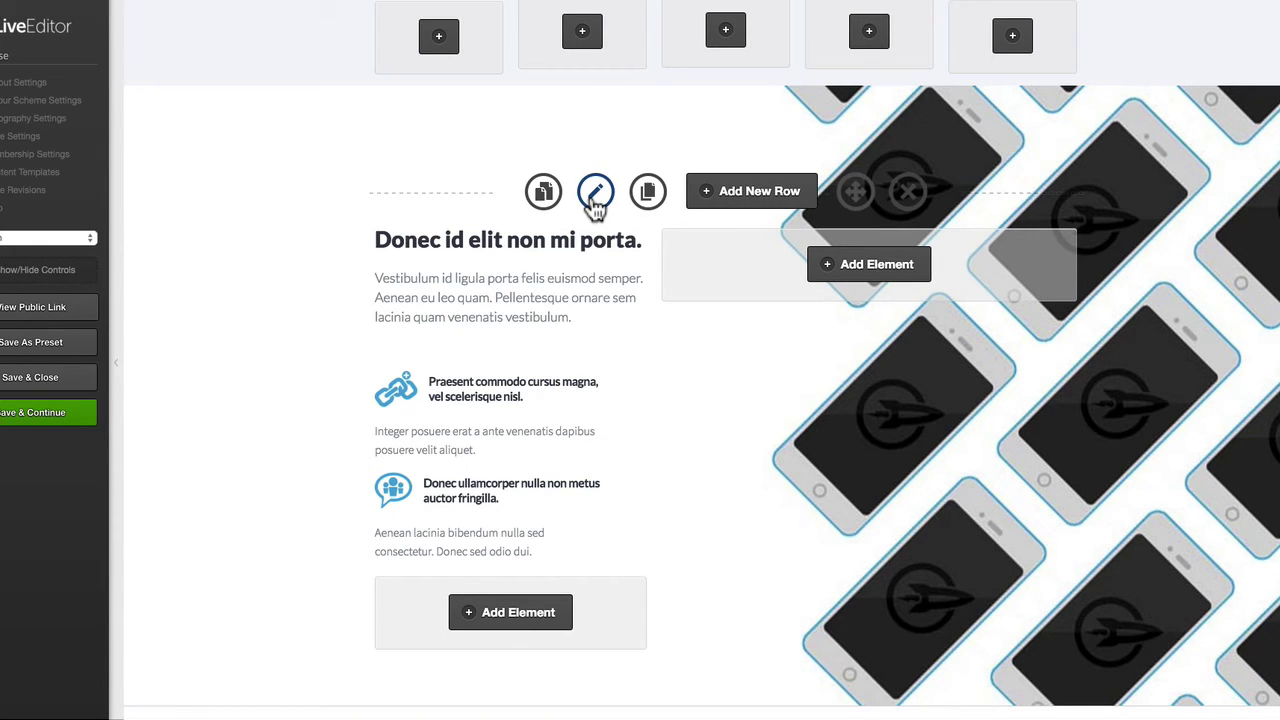
{"action": "left_click", "coordinate": [595, 193]}
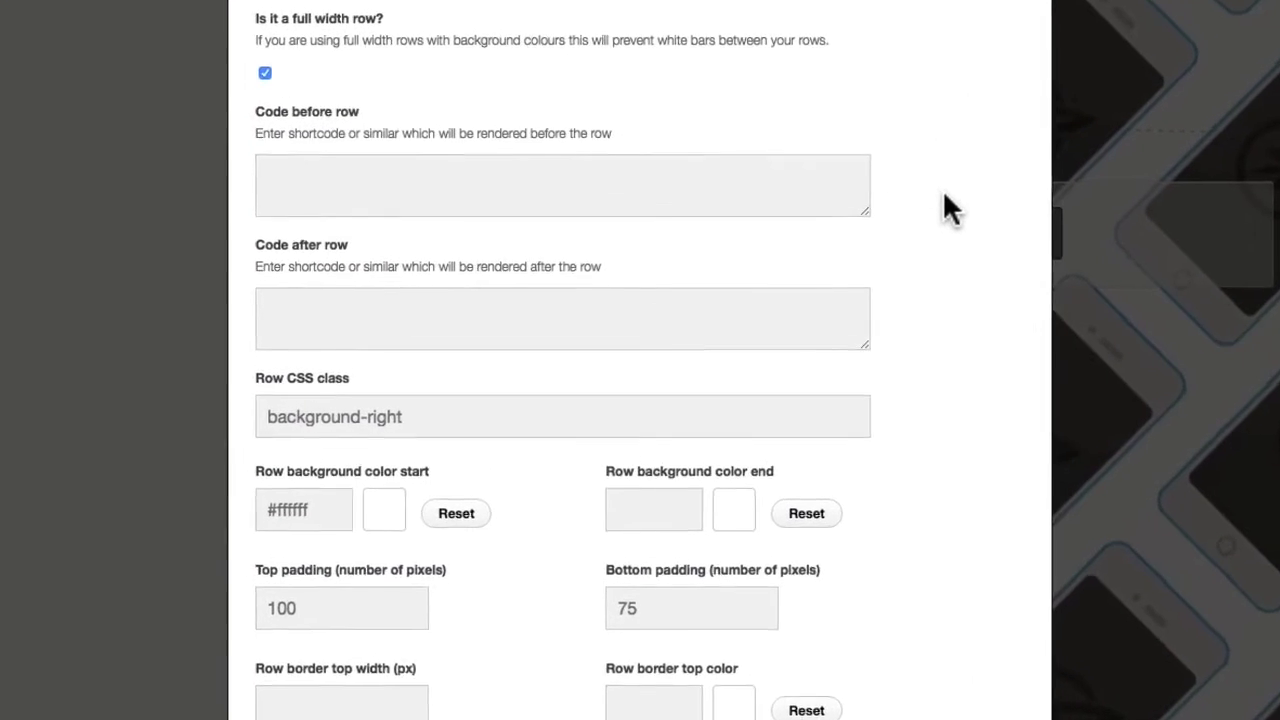
{"action": "scroll", "coordinate": [944, 195], "scroll_direction": "down", "scroll_amount": 10}
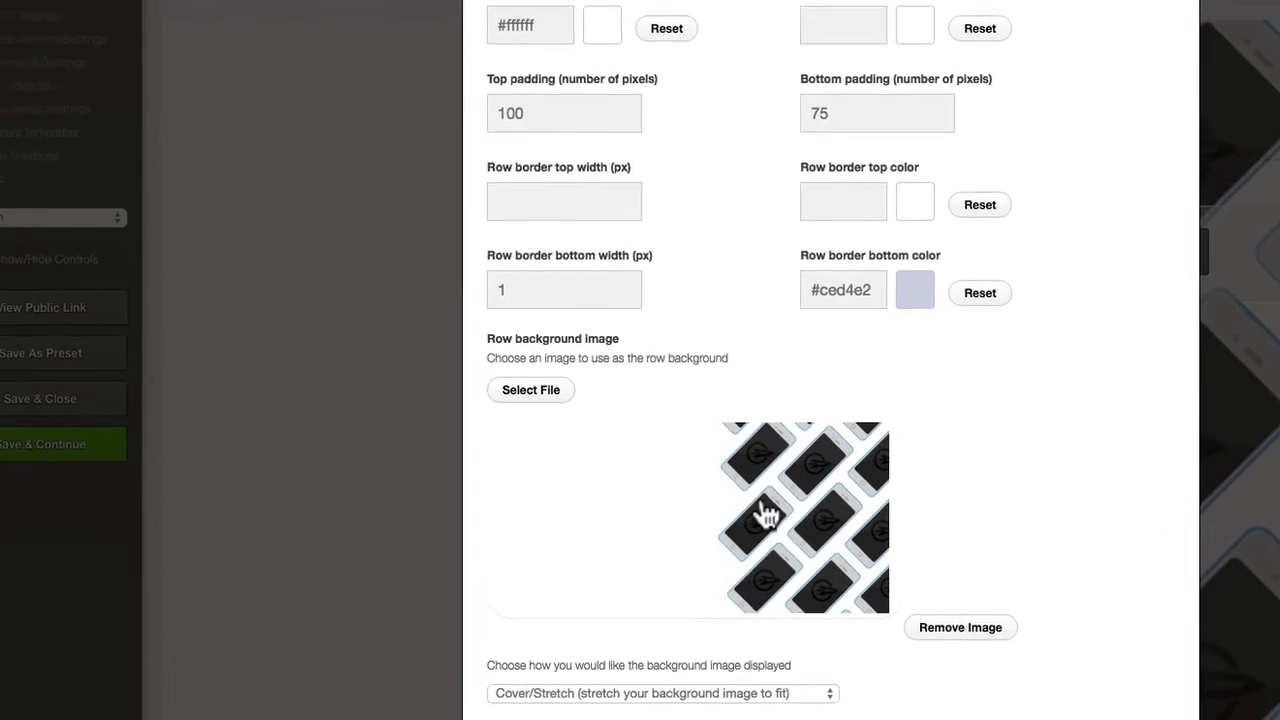
Examine the phones row's background image and its Row CSS class in the row settings.
{"action": "left_click_drag", "start_coordinate": [765, 513], "coordinate": [324, 587]}
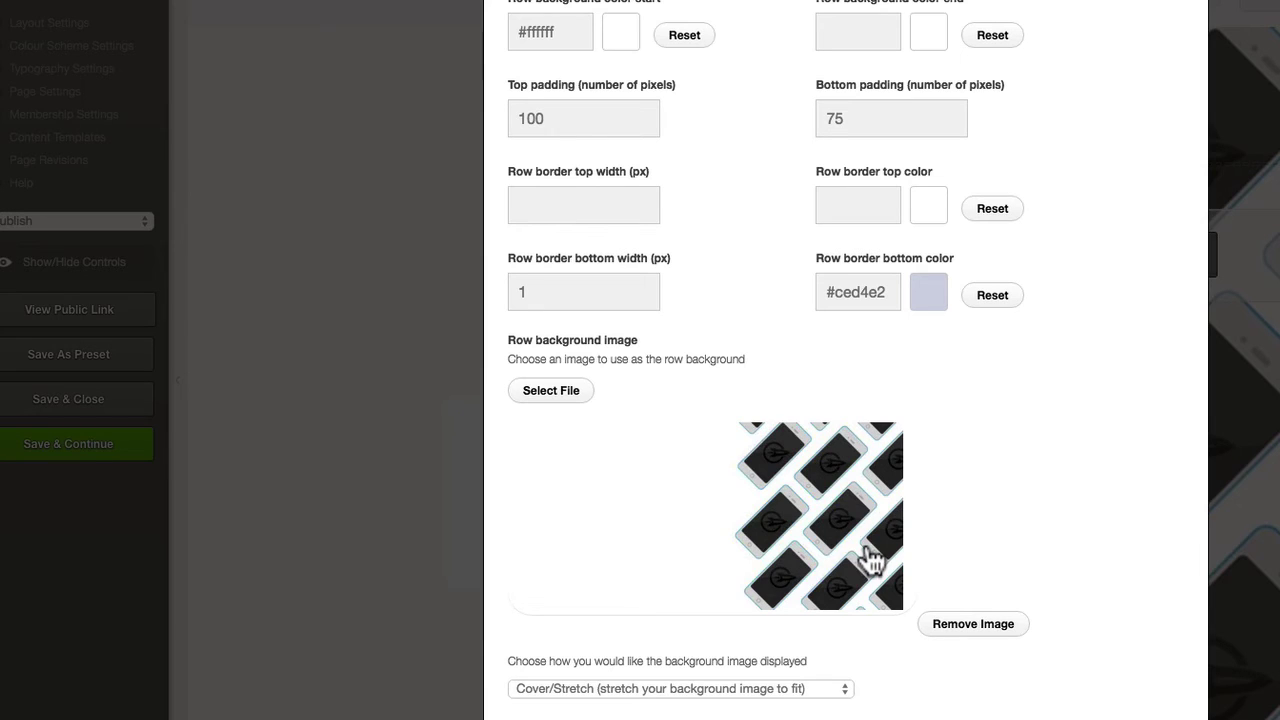
{"action": "scroll", "coordinate": [870, 560], "scroll_direction": "up", "scroll_amount": 3}
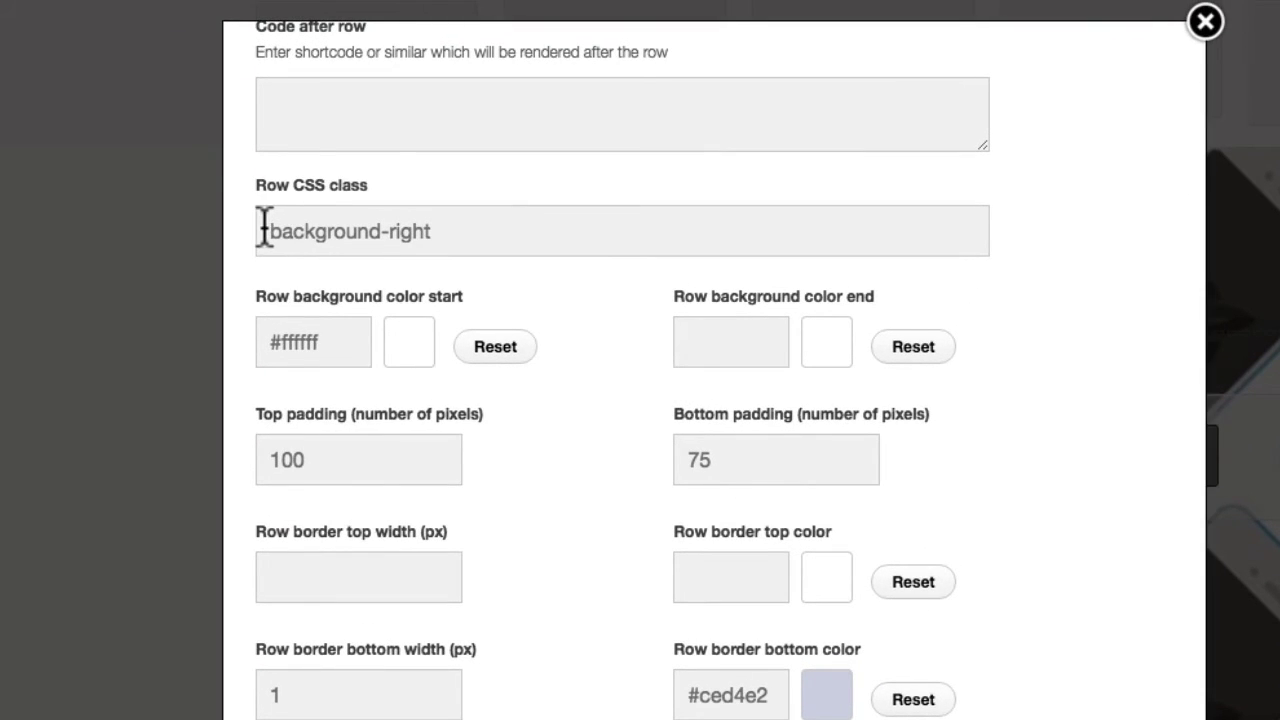
{"action": "left_click", "coordinate": [379, 165]}
{"action": "left_click_drag", "start_coordinate": [264, 231], "coordinate": [466, 231]}
{"action": "left_click", "coordinate": [470, 230]}
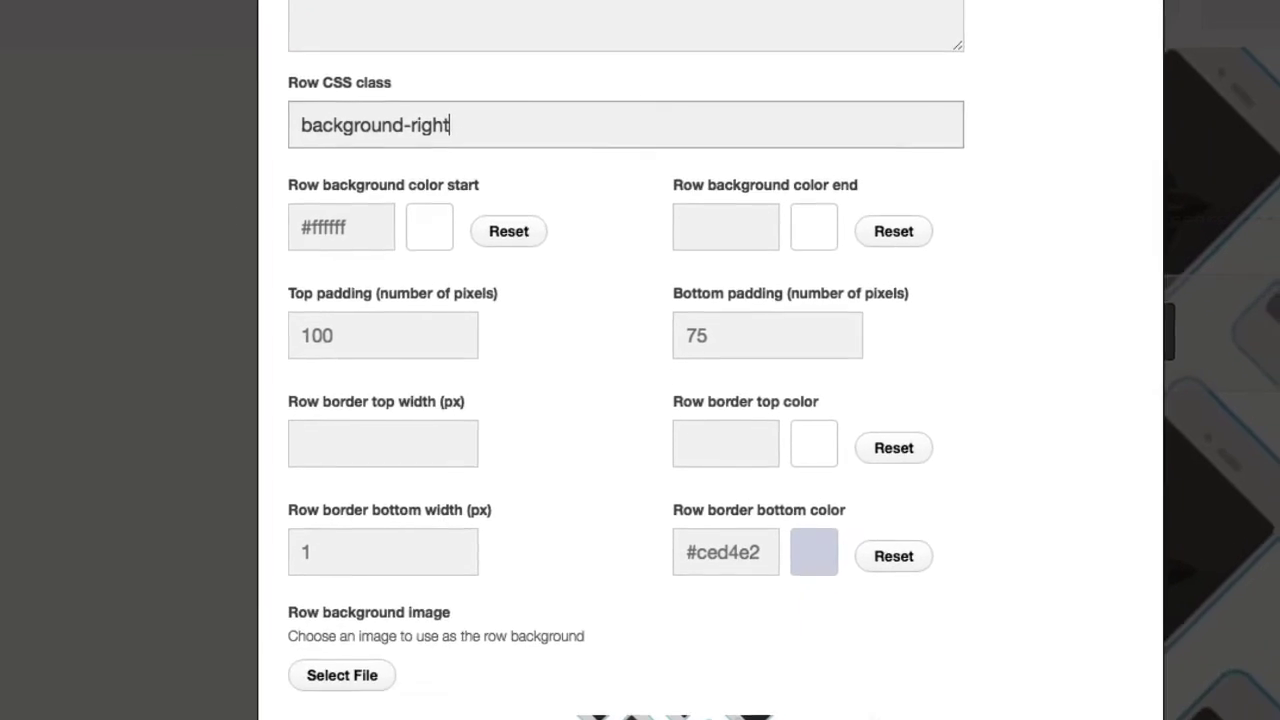
Review the phones row's border and background image display settings, and close the row settings.
{"action": "scroll", "coordinate": [842, 430], "scroll_direction": "down", "scroll_amount": 3}
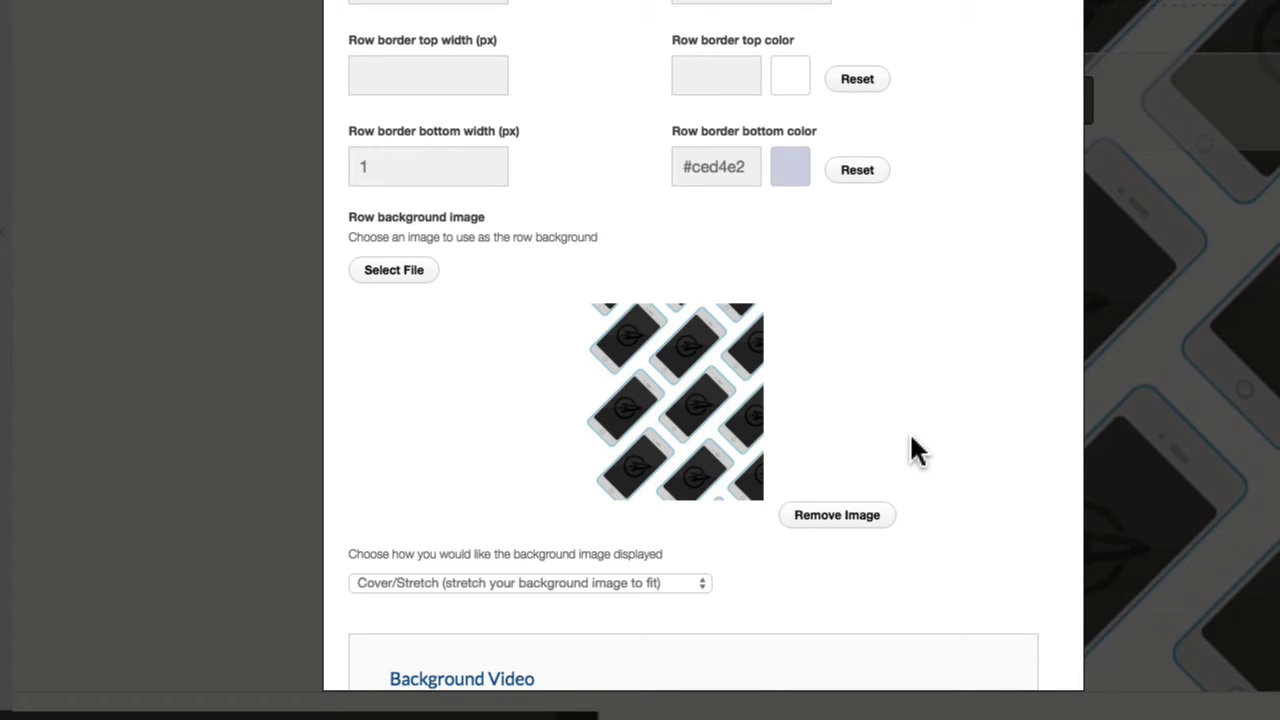
{"action": "scroll", "coordinate": [910, 437], "scroll_direction": "up", "scroll_amount": 2}
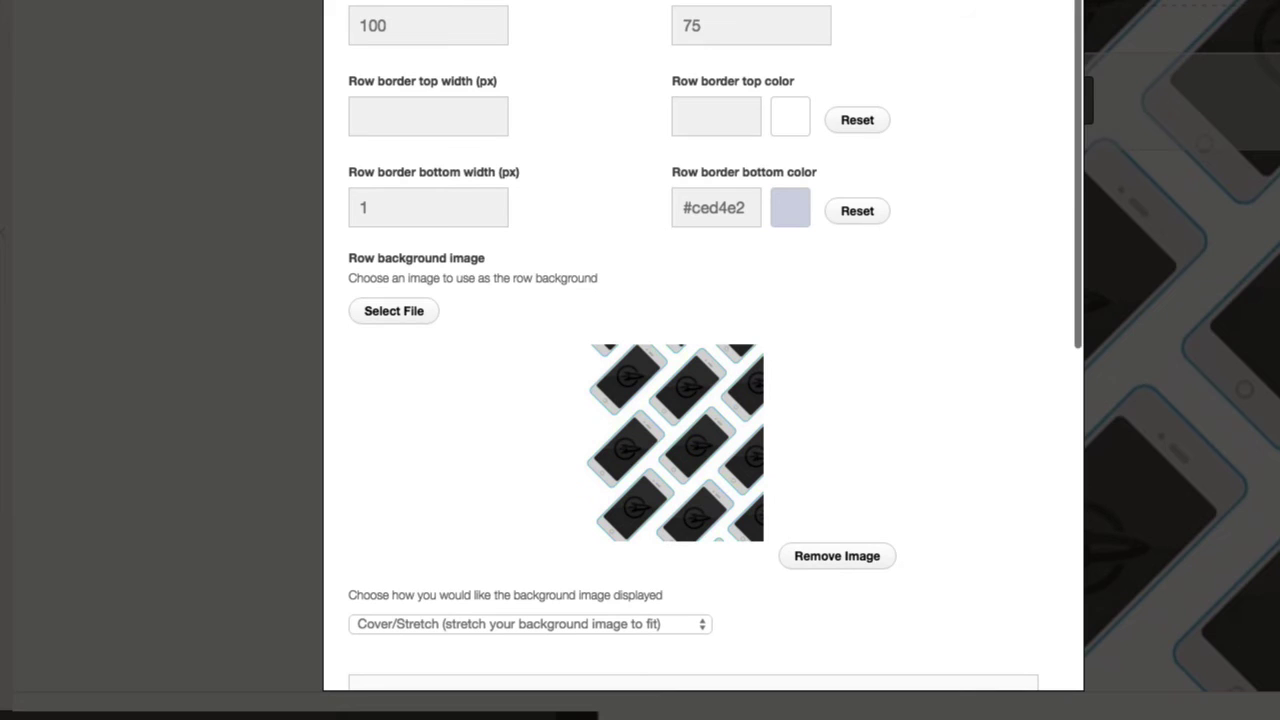
{"action": "scroll", "coordinate": [634, 109], "scroll_direction": "up", "scroll_amount": 5}
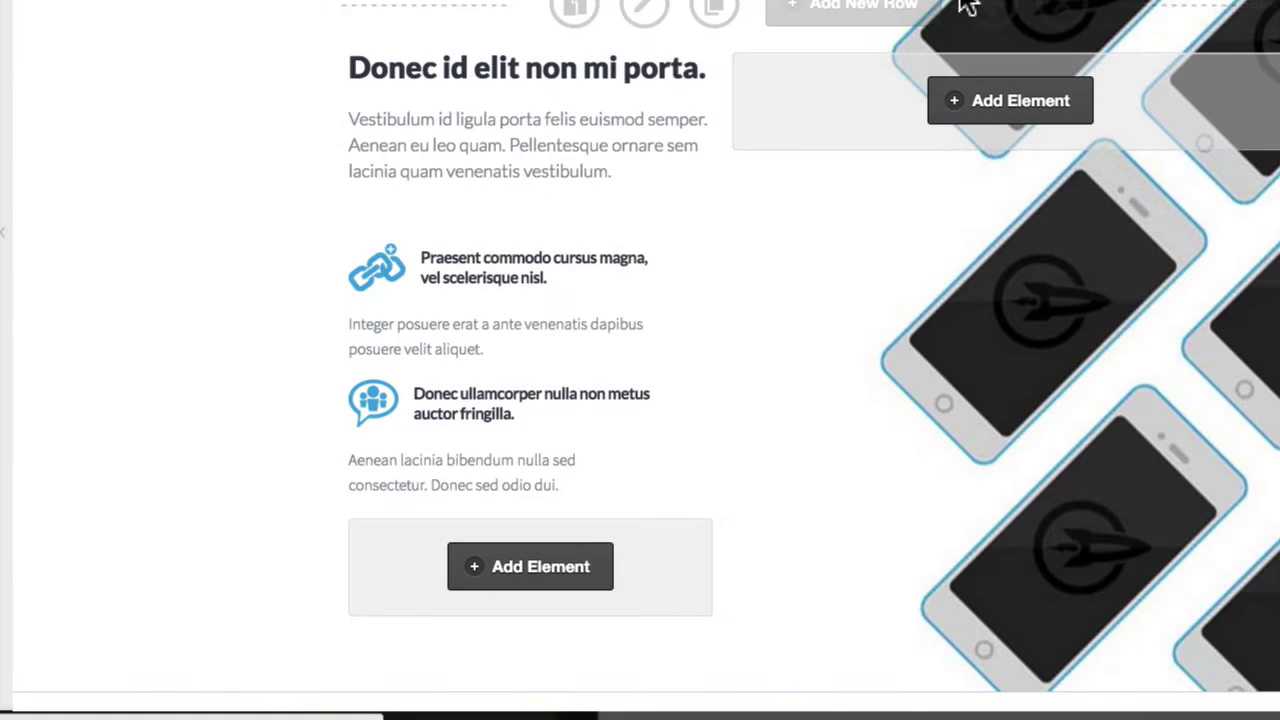
Open the settings of the feature row with the desktop monitor background and inspect its Row CSS class.
{"action": "scroll", "coordinate": [743, 310], "scroll_direction": "down", "scroll_amount": 10}
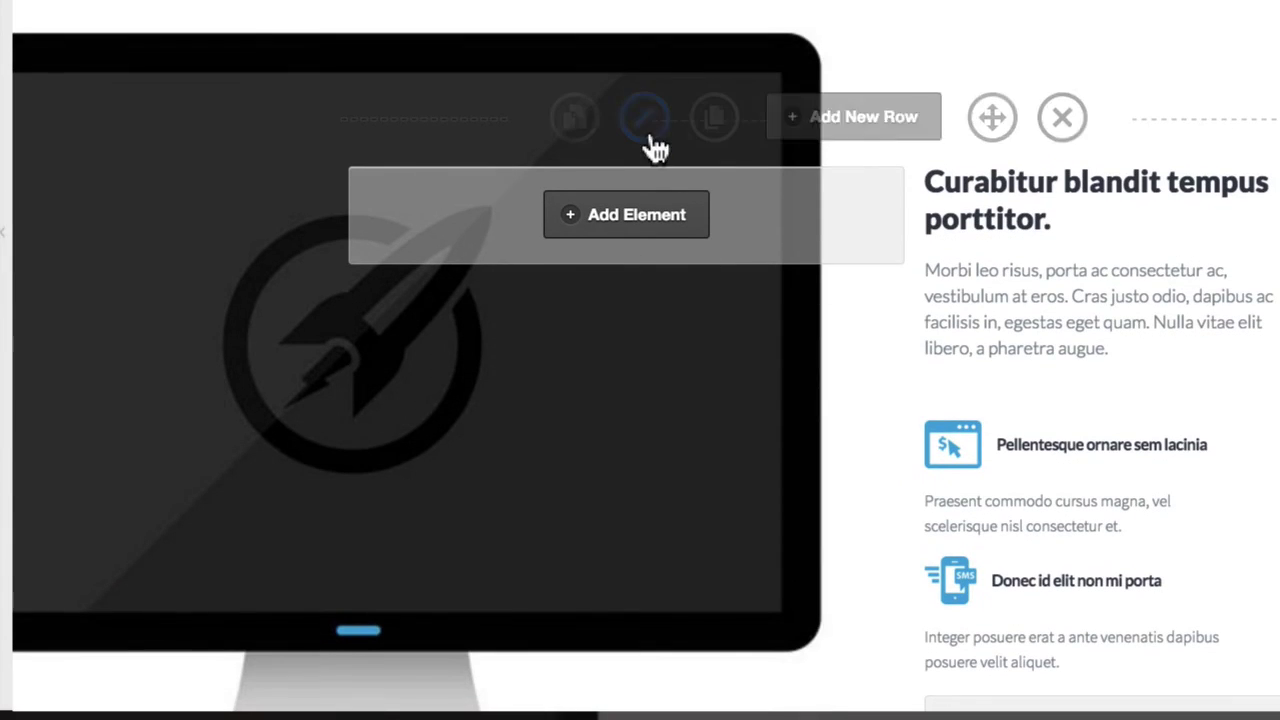
{"action": "left_click", "coordinate": [648, 128]}
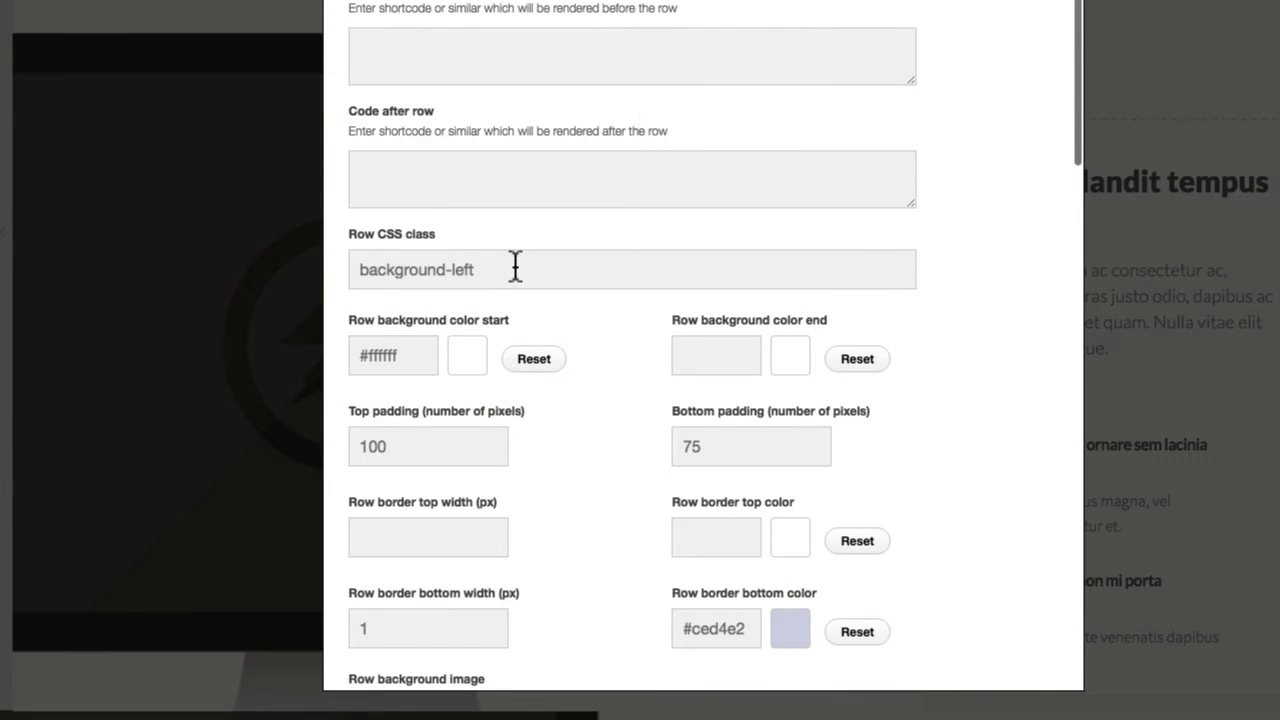
{"action": "double_click", "coordinate": [478, 268]}
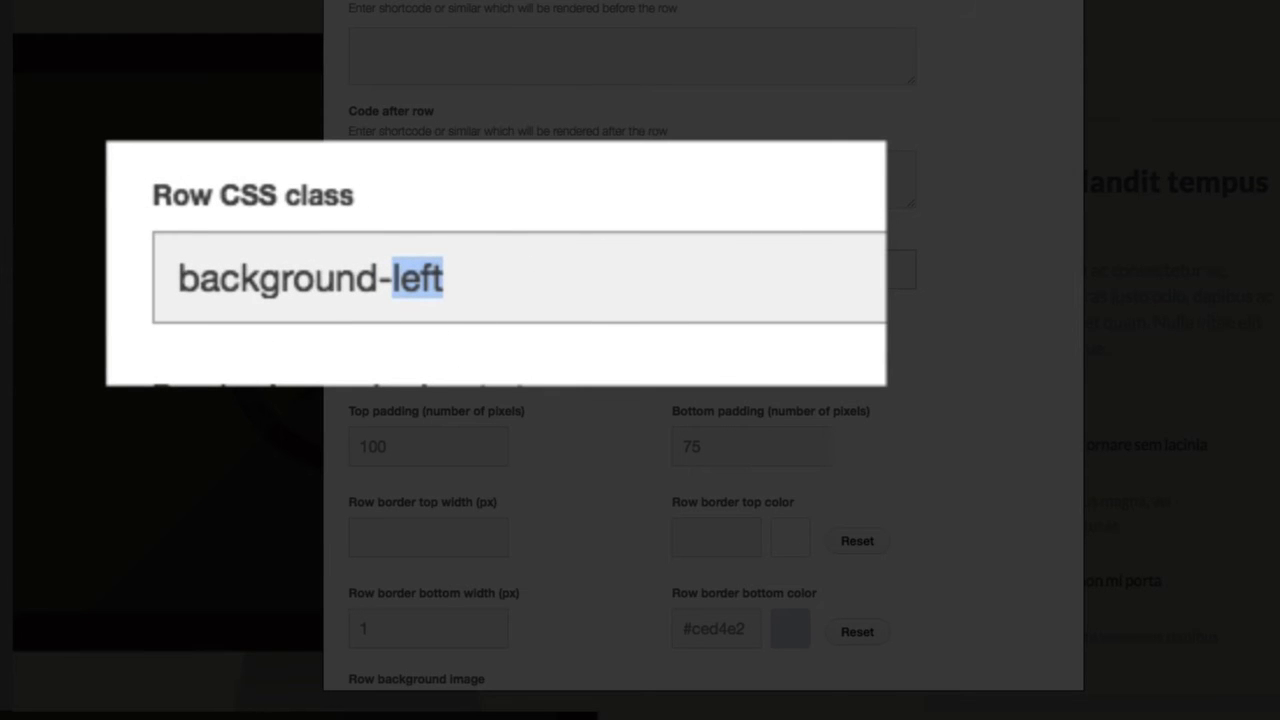
Review the monitor row's background image, display mode and background video options, and close the row settings.
{"action": "scroll", "coordinate": [965, 257], "scroll_direction": "down", "scroll_amount": 5}
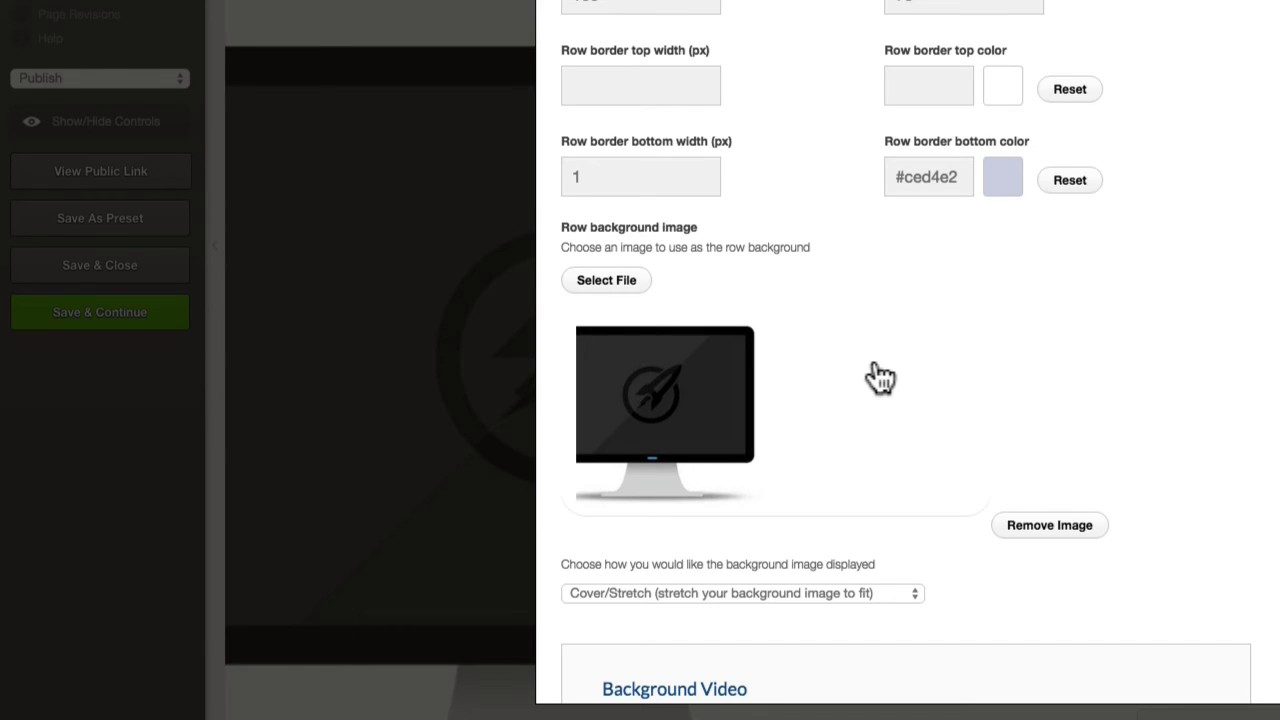
{"action": "scroll", "coordinate": [834, 171], "scroll_direction": "up", "scroll_amount": 2}
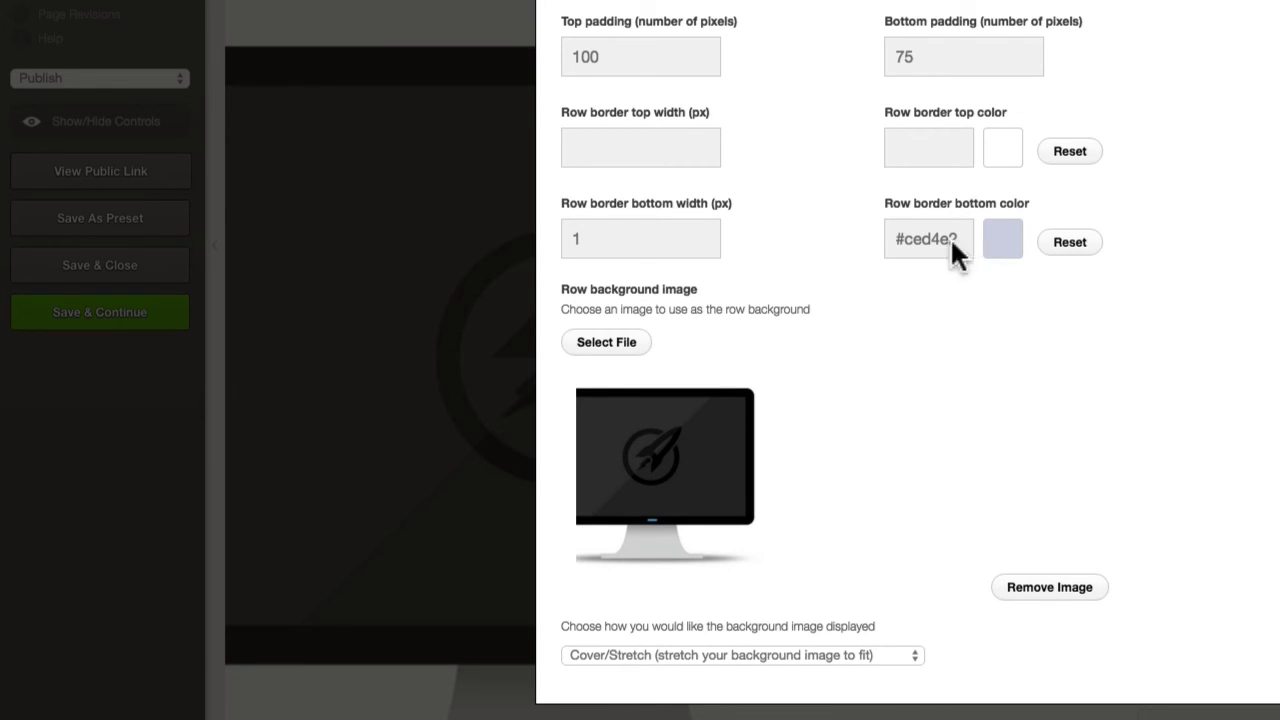
{"action": "scroll", "coordinate": [1195, 320], "scroll_direction": "down", "scroll_amount": 5}
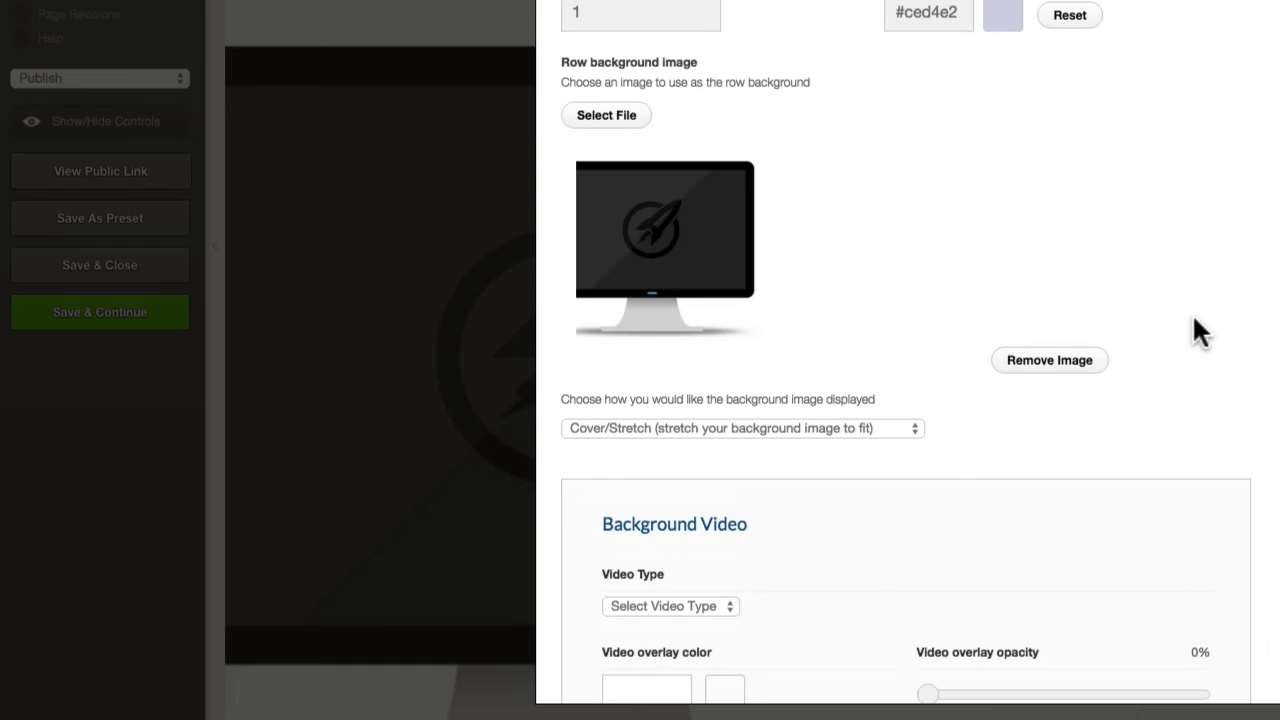
{"action": "scroll", "coordinate": [1195, 320], "scroll_direction": "up", "scroll_amount": 10}
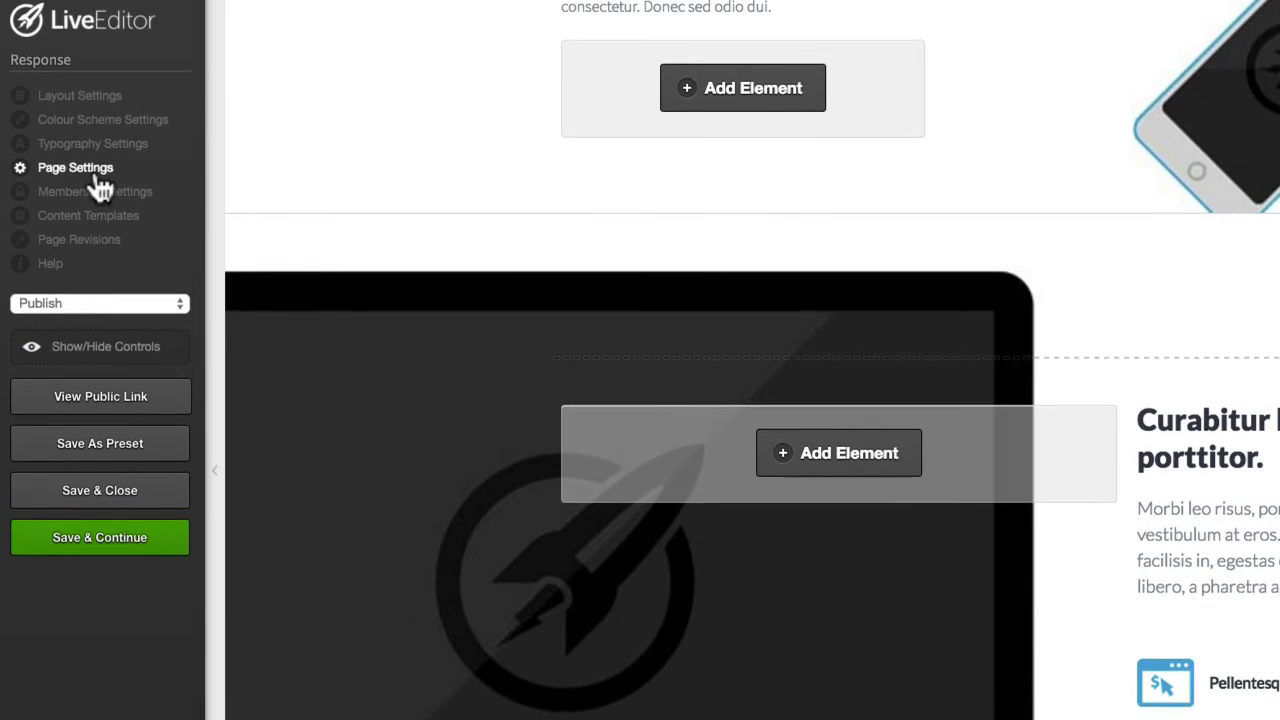
Open the Other Scripts section of Page Settings and enlarge the Custom CSS box to show more of the template code.
{"action": "left_click", "coordinate": [94, 70]}
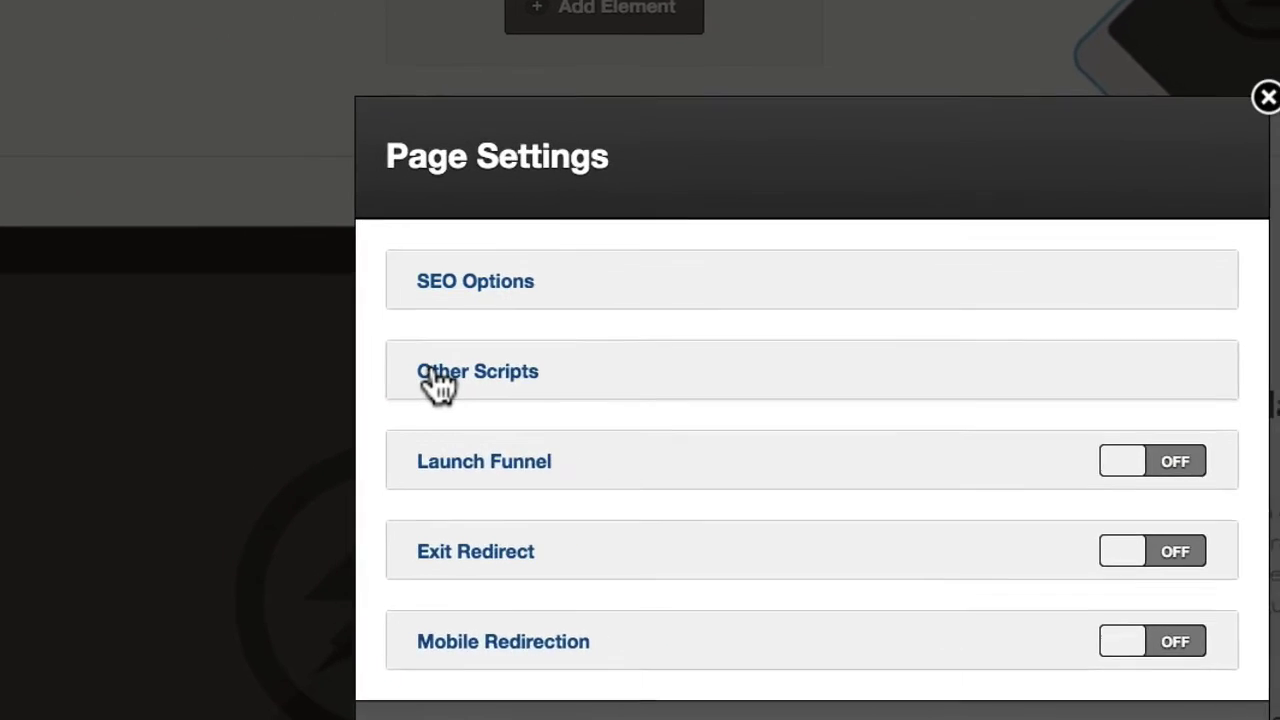
{"action": "left_click", "coordinate": [620, 437]}
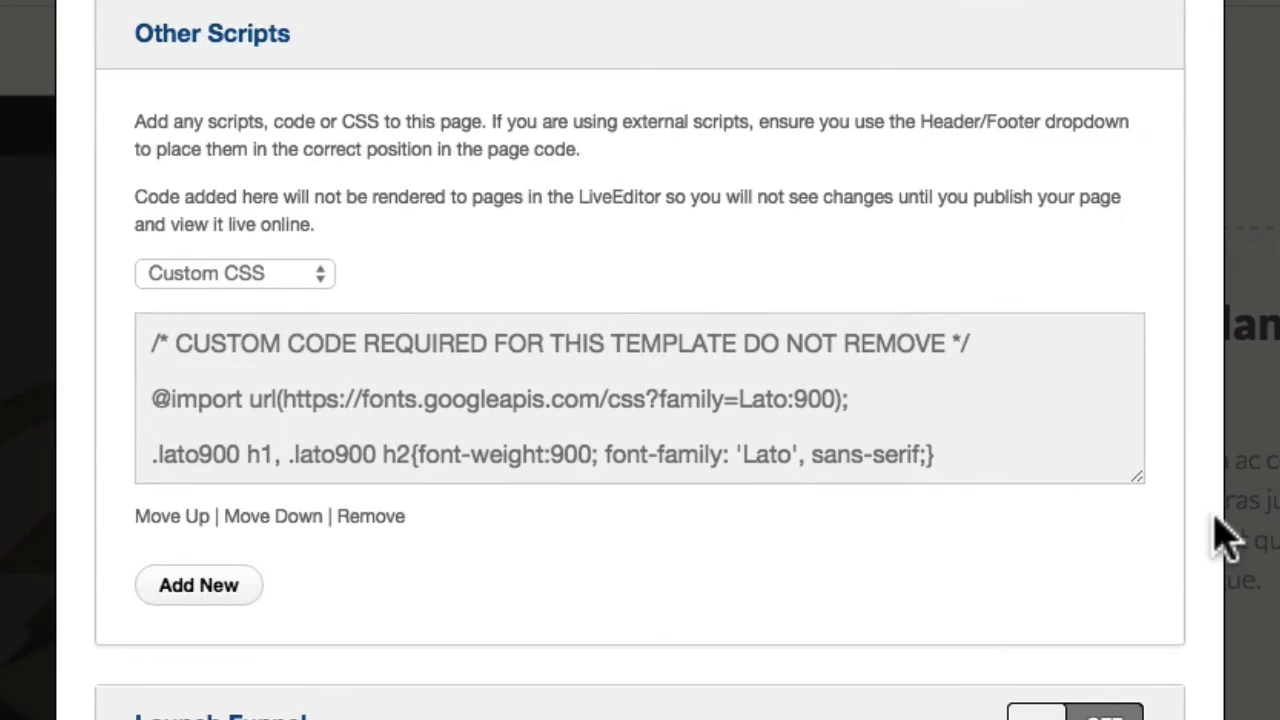
{"action": "left_click_drag", "start_coordinate": [1159, 627], "coordinate": [1138, 719]}
{"action": "left_click_drag", "start_coordinate": [1125, 660], "coordinate": [1135, 719]}
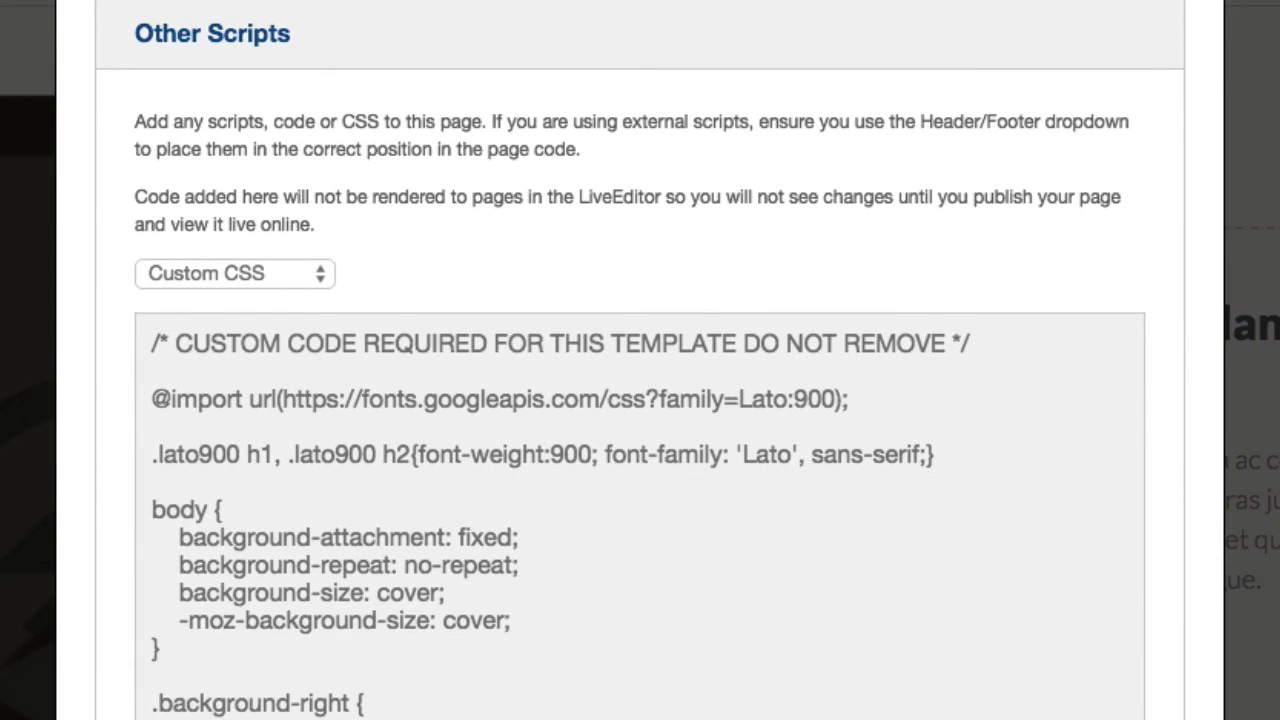
{"action": "scroll", "coordinate": [1163, 217], "scroll_direction": "down", "scroll_amount": 5}
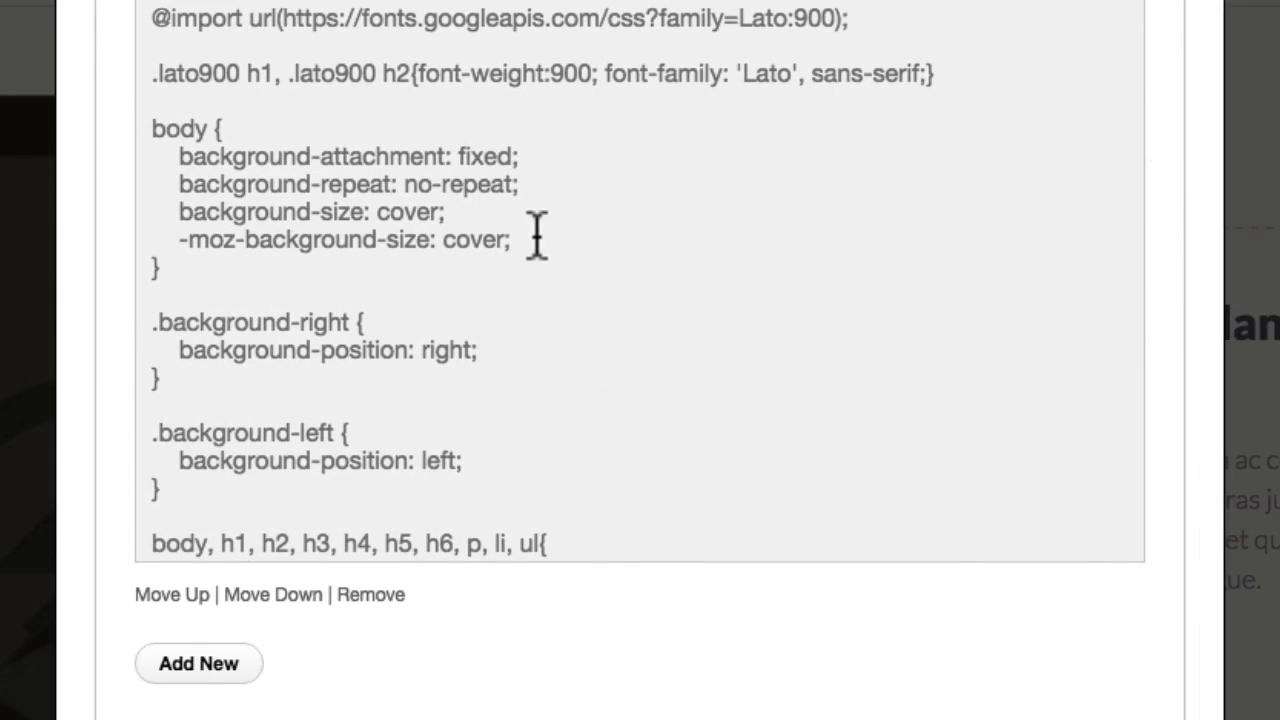
Examine the body background rules, including background-attachment, and the background-right and background-left classes in the custom CSS.
{"action": "left_click_drag", "start_coordinate": [151, 131], "coordinate": [370, 275]}
{"action": "left_click", "coordinate": [485, 150]}
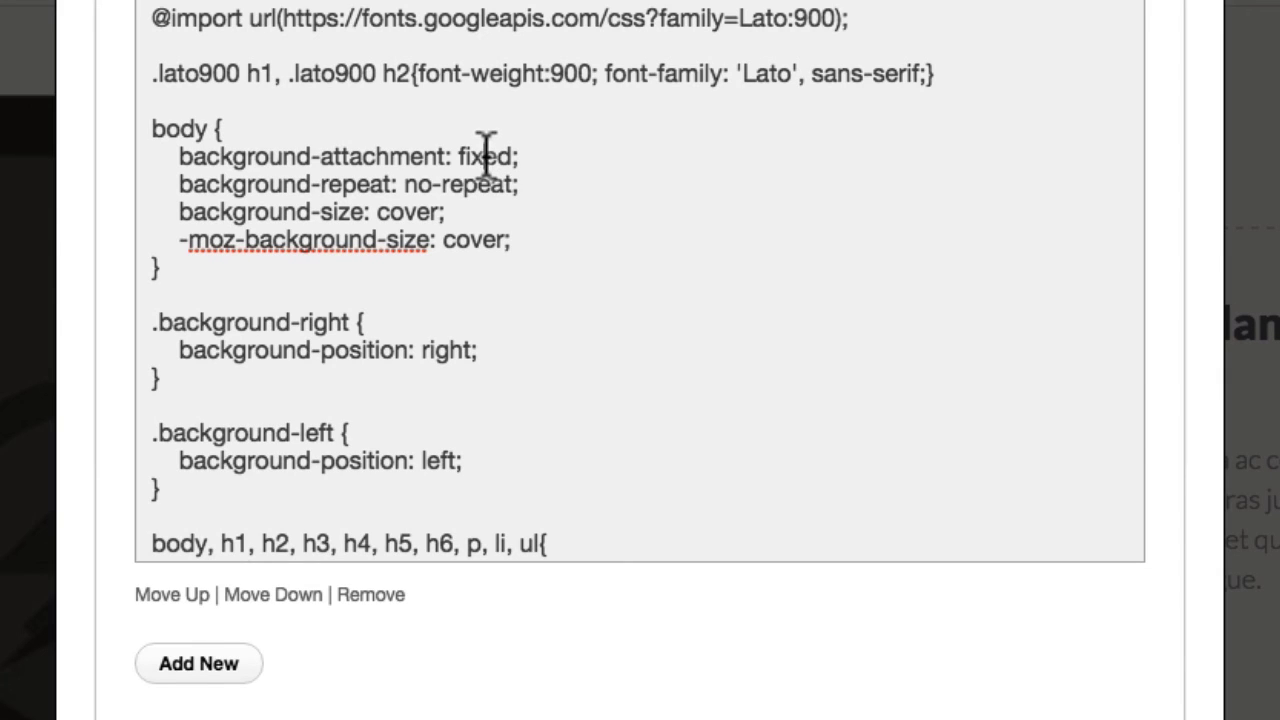
{"action": "double_click", "coordinate": [486, 157]}
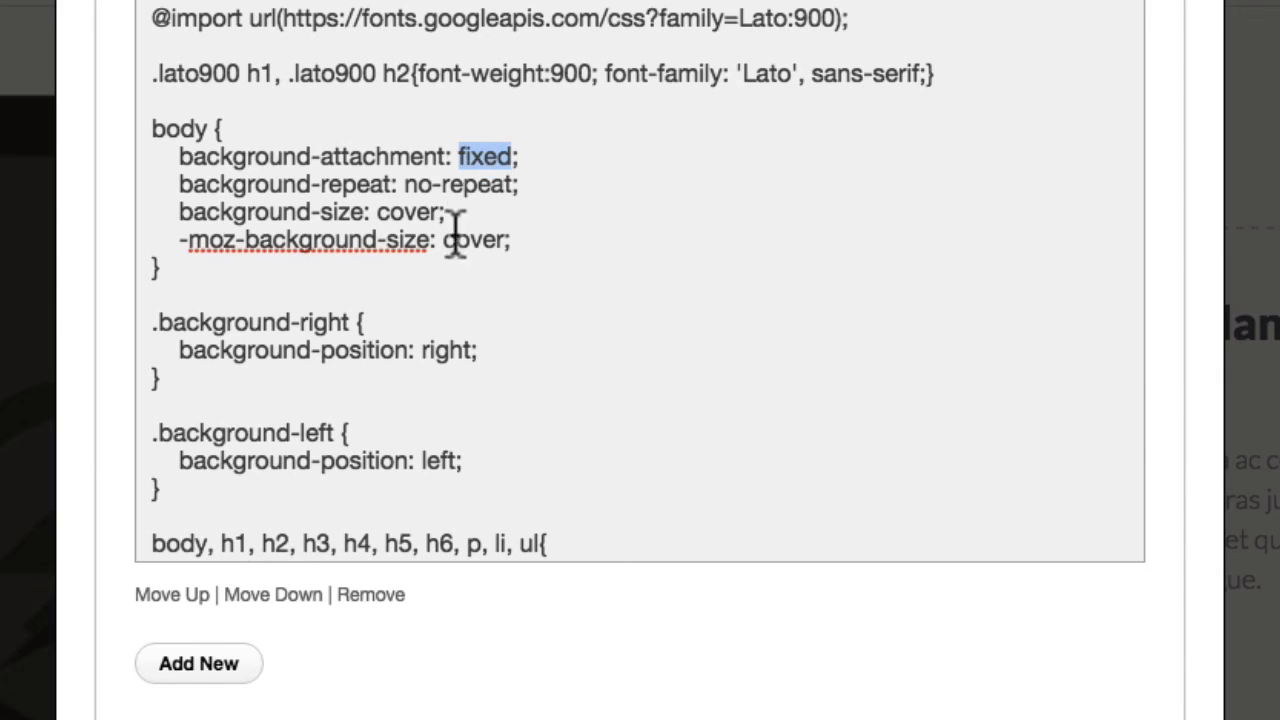
{"action": "left_click", "coordinate": [541, 153]}
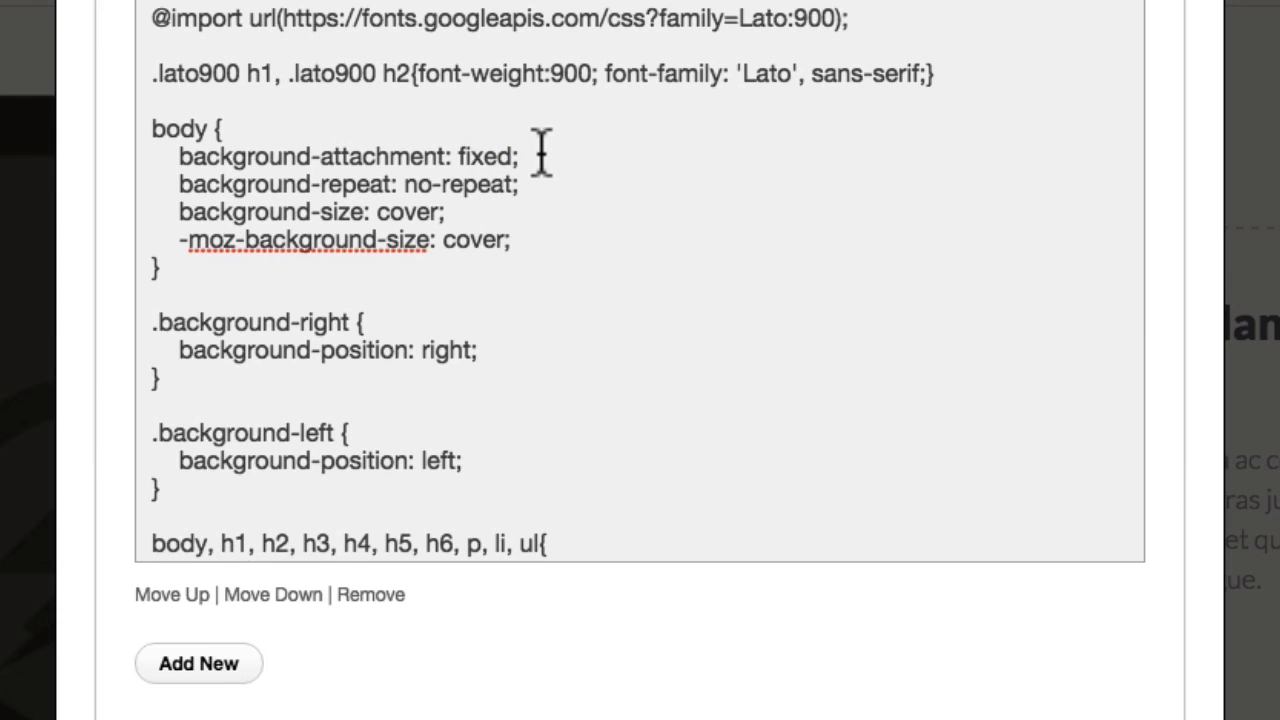
{"action": "scroll", "coordinate": [541, 153], "scroll_direction": "down", "scroll_amount": 2}
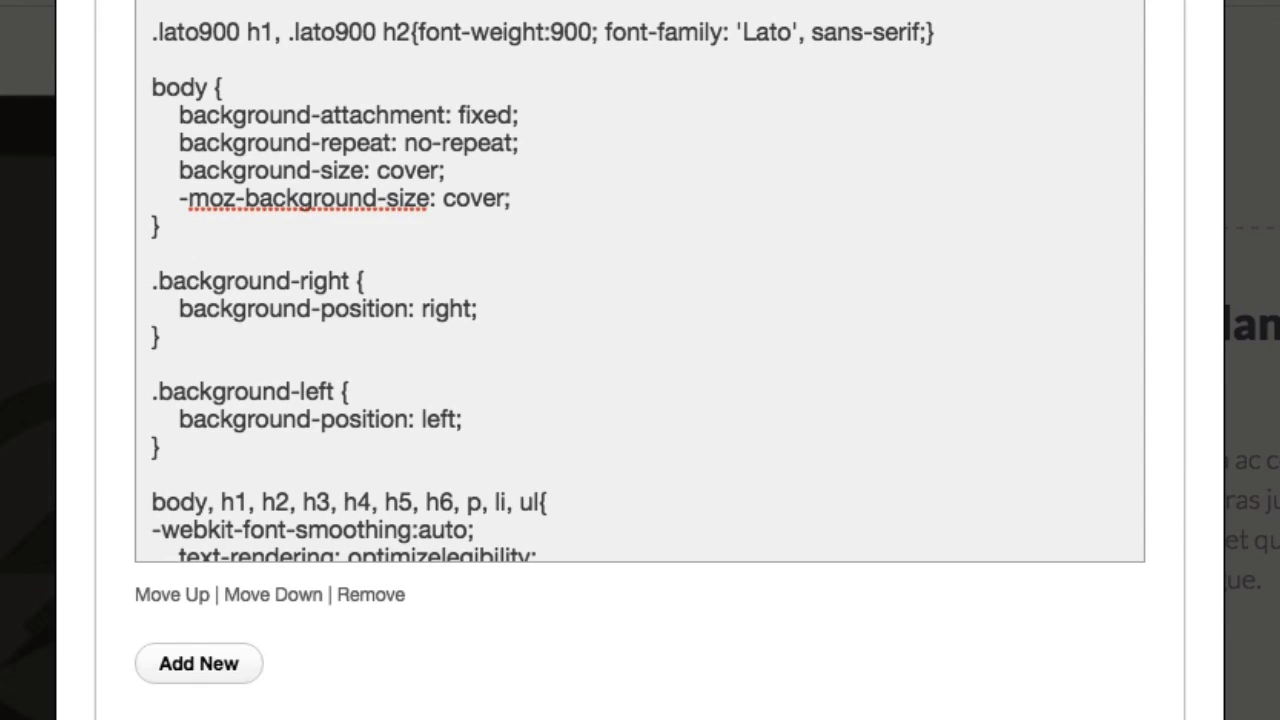
{"action": "scroll", "coordinate": [640, 360], "scroll_direction": "up", "scroll_amount": 4}
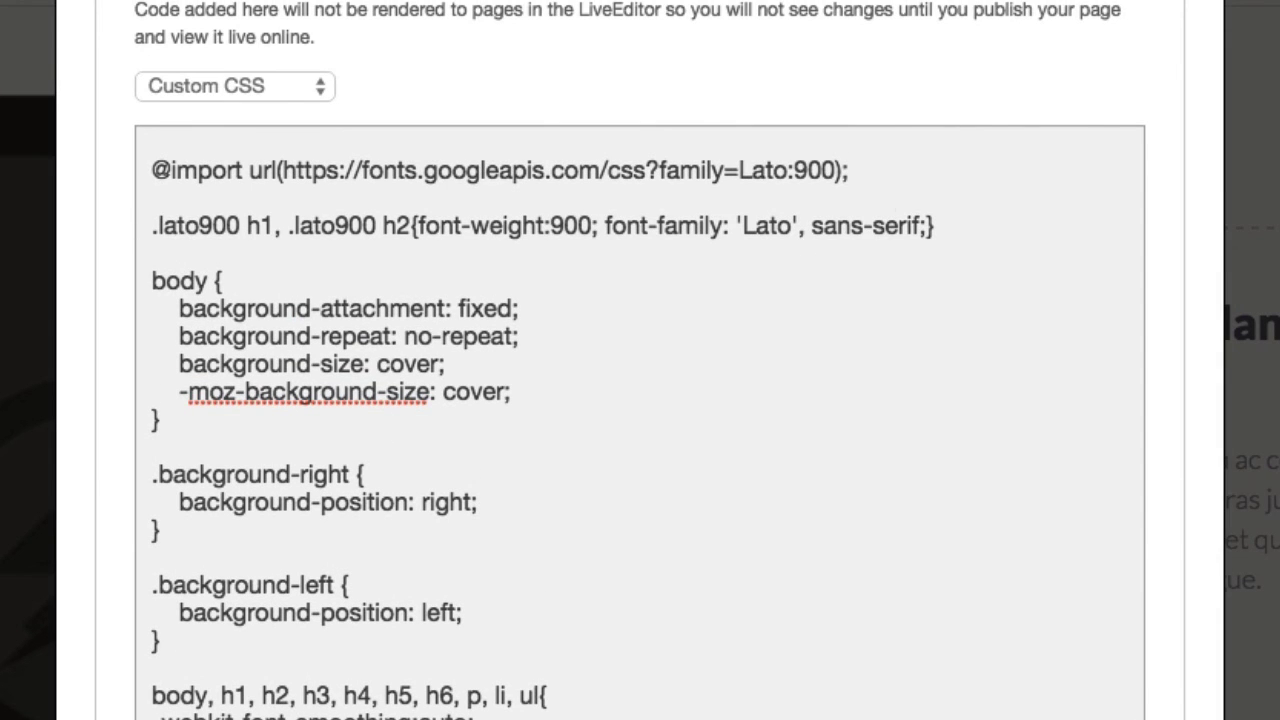